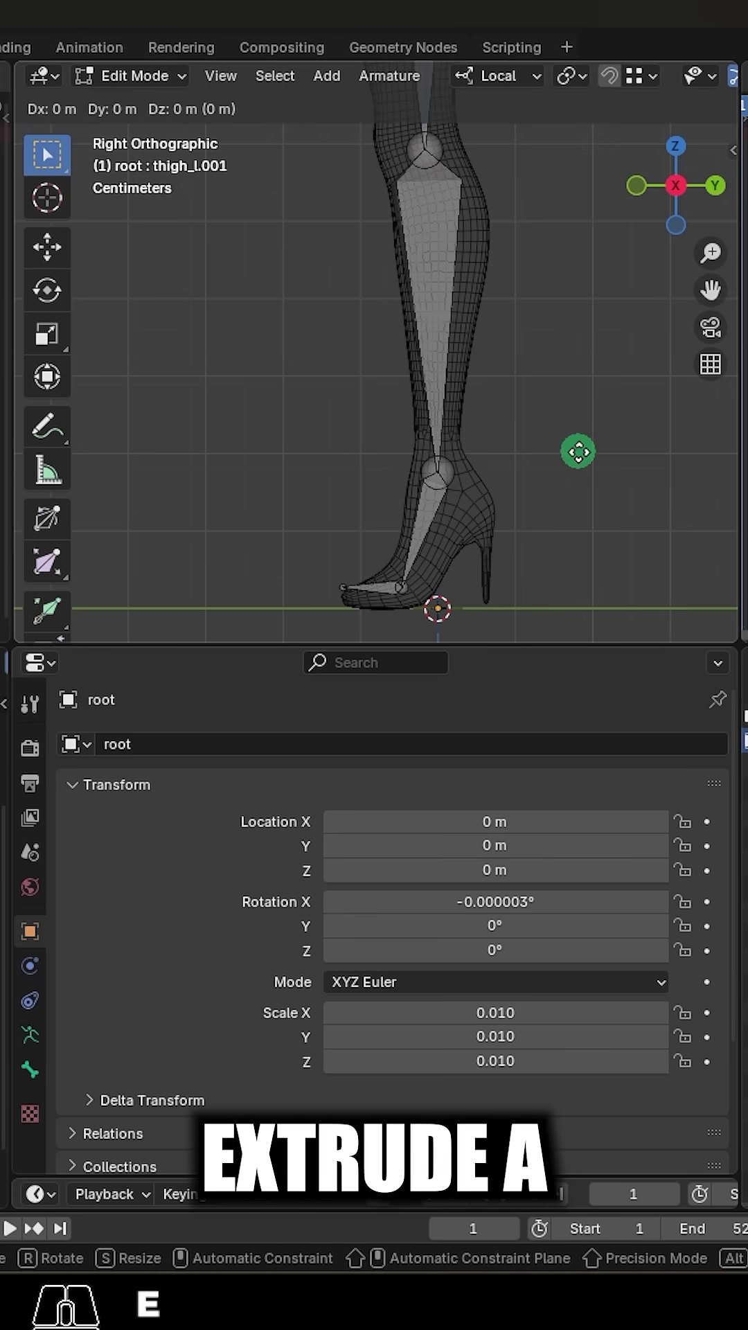
# - Extrude a kneeIK_L pole bone from the knee, clear its parent, and move it behind the knee
pyautogui.moveTo(579, 452); pyautogui.dragTo(482, 452, button='middle')
pyautogui.click(303, 357)
pyautogui.click(178, 745)
pyautogui.write('kneeIK_L')
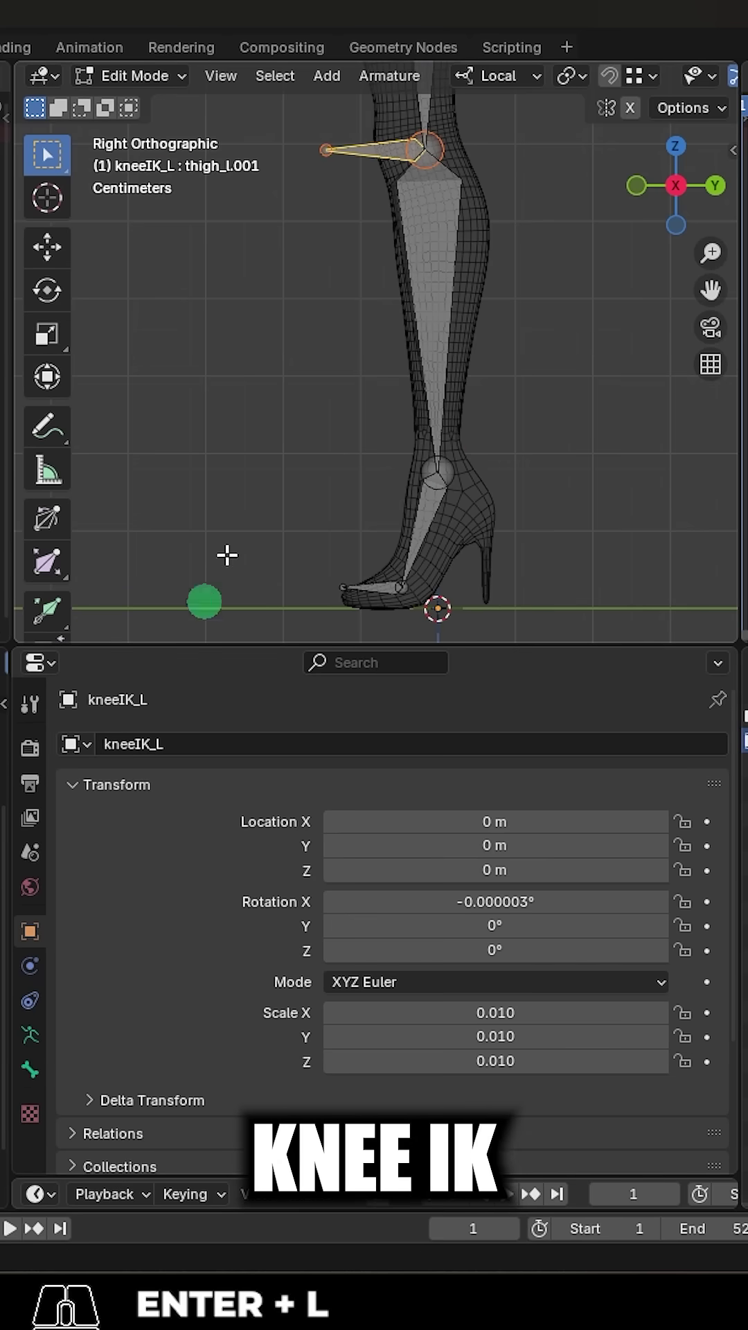
pyautogui.hotkey('alt', 'p')
pyautogui.click(297, 406)
pyautogui.press('g')
pyautogui.moveTo(550, 406); pyautogui.dragTo(376, 402, button='middle')
pyautogui.click(343, 401)
# - Duplicate and shorten the foot bone, clear its parent, name it footIK_L, and enter Pose Mode
pyautogui.press('pagedown')
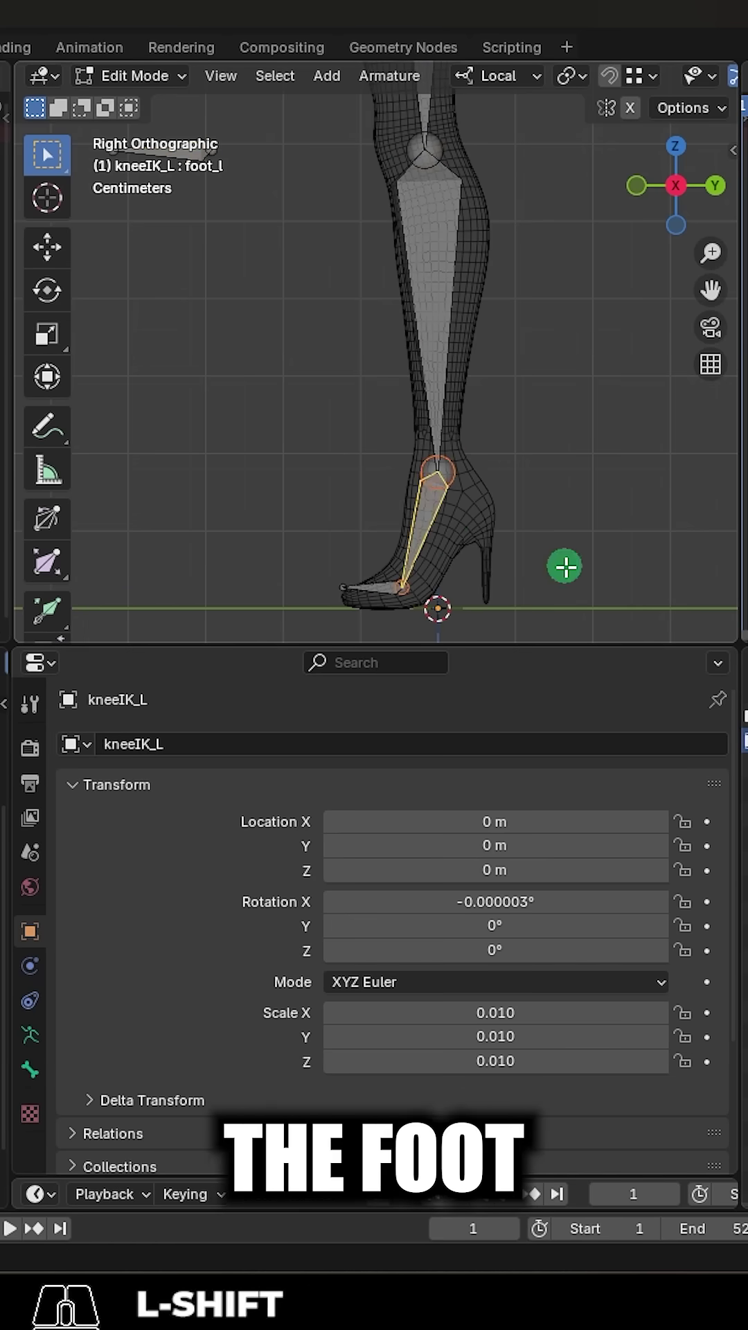
pyautogui.hotkey('shift', 'd')
pyautogui.press('Return')
pyautogui.press('n')
pyautogui.moveTo(585, 467)
pyautogui.mouseDown()
pyautogui.moveTo(444, 459)
pyautogui.moveTo(499, 478)
pyautogui.mouseUp()
pyautogui.press('n')
pyautogui.hotkey('alt', 'p')
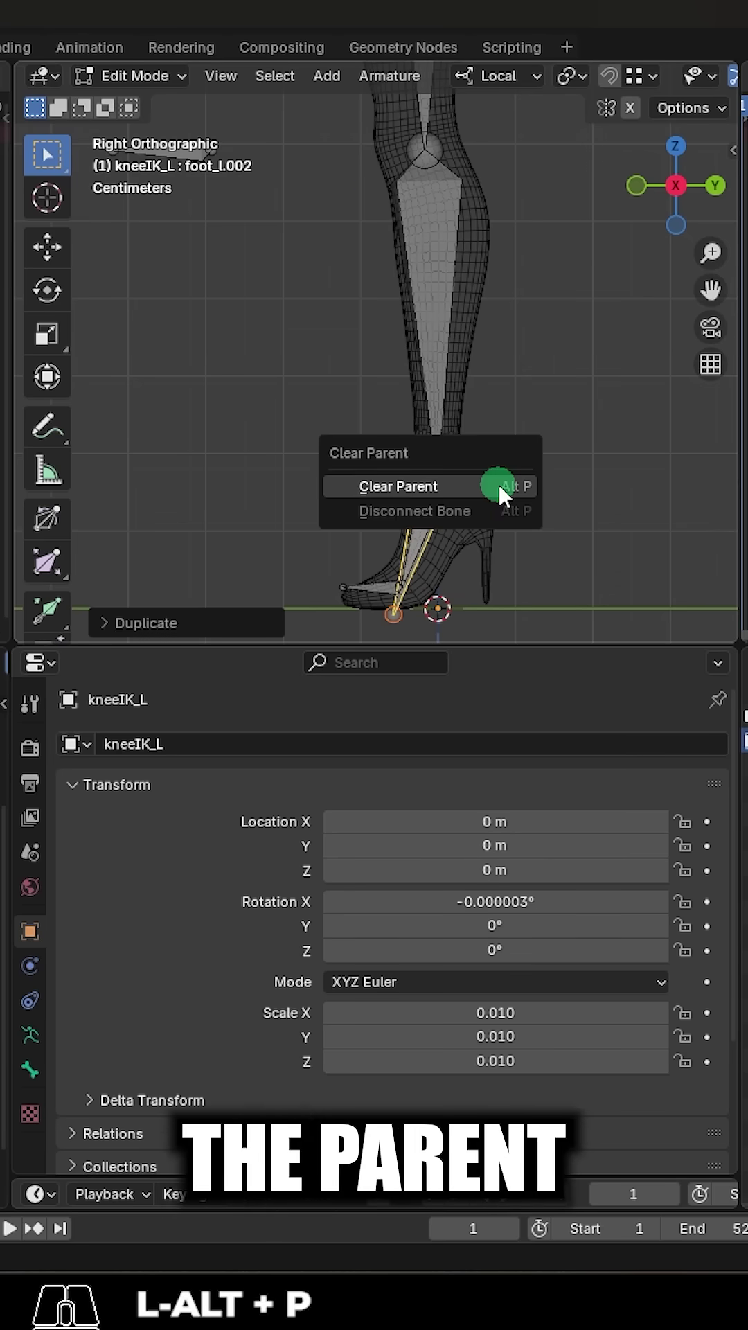
pyautogui.press('Return')
pyautogui.write('K_L')
pyautogui.press('Return')
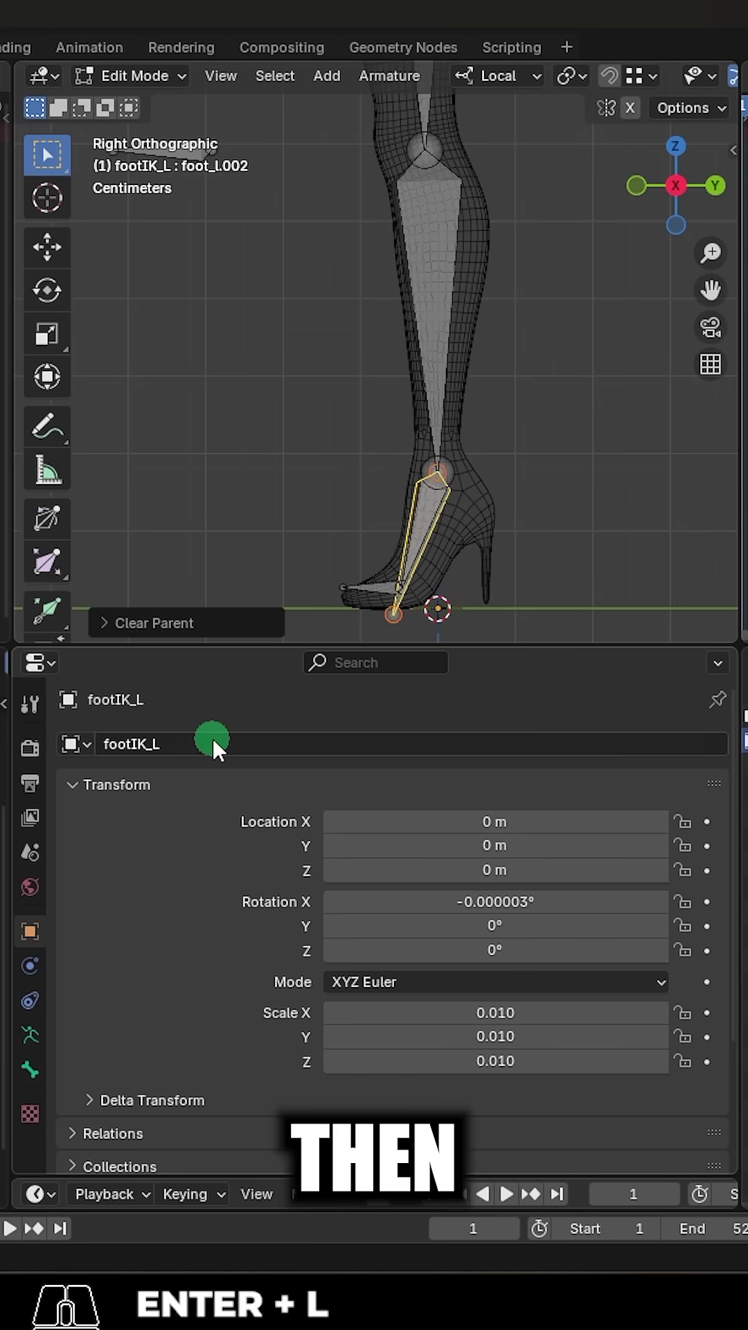
pyautogui.click(144, 75)
pyautogui.click(147, 156)
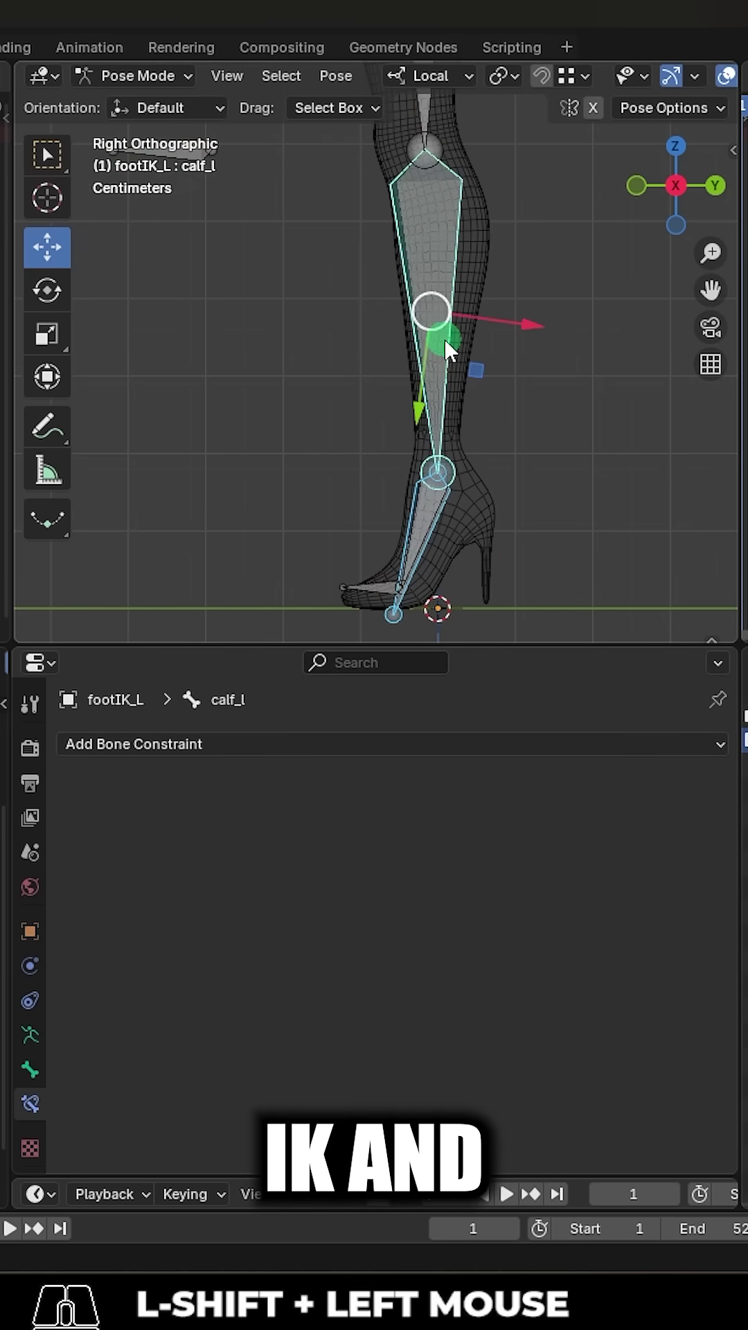
# - Add a calf IK constraint to footIK_L with pole thigh_l.001, chain length 2, 180° pole angle; drag-test
pyautogui.hotkey('shift', 'i')
pyautogui.click(534, 433)
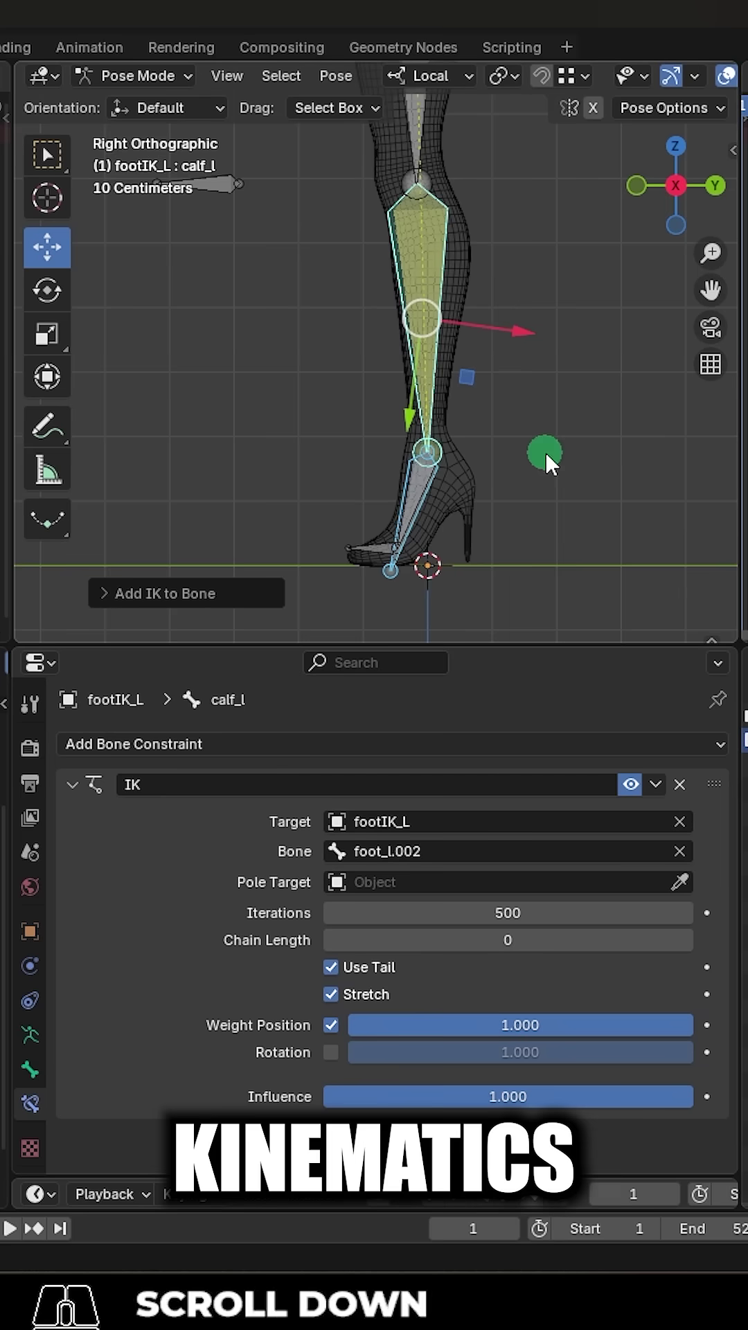
pyautogui.keyDown('shift'); pyautogui.moveTo(340, 454); pyautogui.dragTo(395, 441, button='middle'); pyautogui.keyUp('shift')
pyautogui.click(291, 198)
pyautogui.click(681, 912)
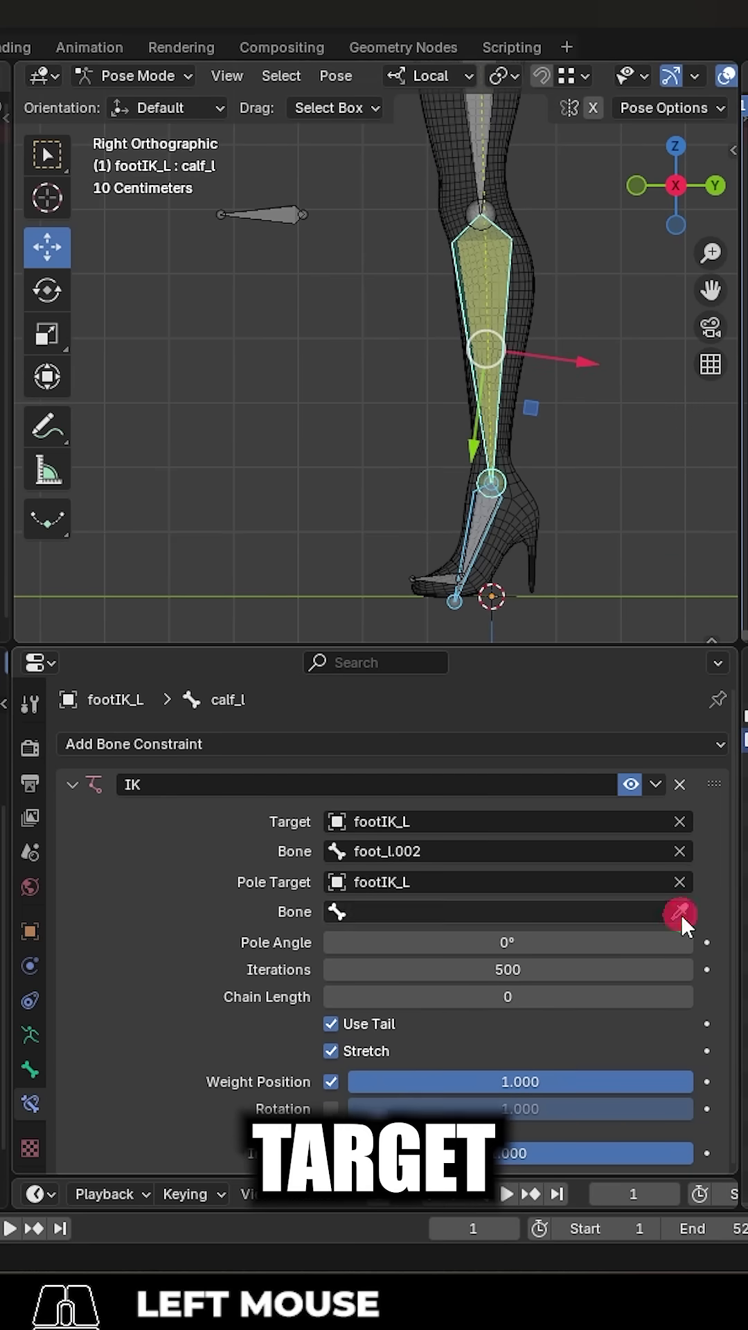
pyautogui.click(283, 212)
pyautogui.click(688, 997)
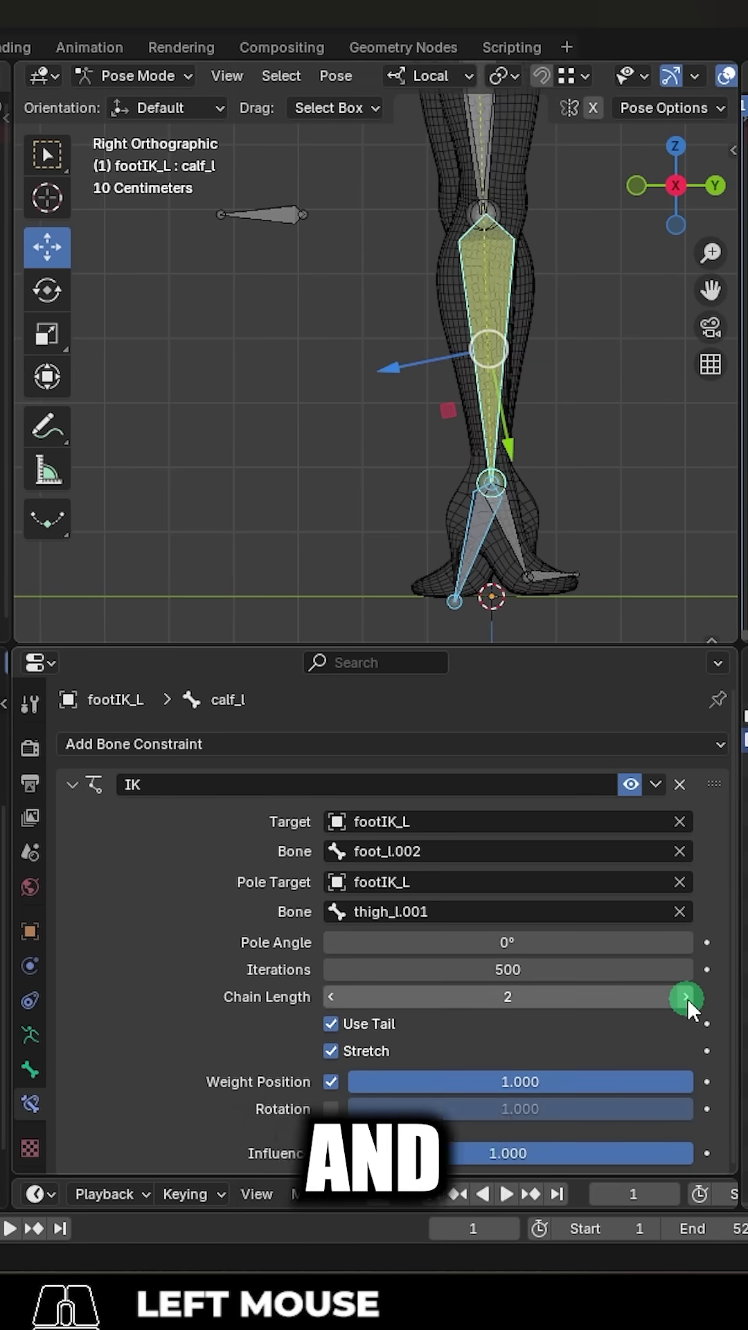
pyautogui.moveTo(490, 942)
pyautogui.mouseDown()
pyautogui.moveTo(439, 942)
pyautogui.moveTo(470, 931)
pyautogui.mouseUp()
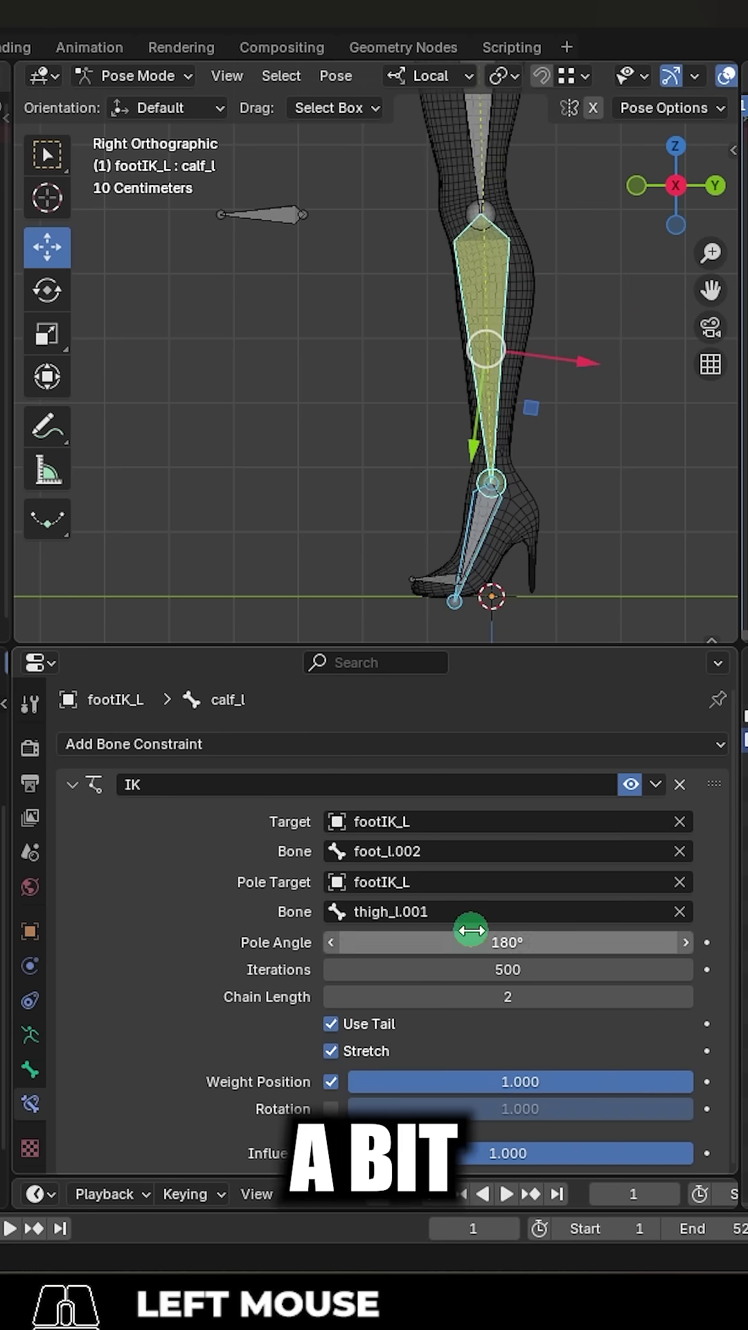
pyautogui.click(454, 590)
pyautogui.moveTo(456, 592); pyautogui.dragTo(618, 579)
# - Give foot_l a Copy Rotation constraint targeting the foot control
pyautogui.press('g')
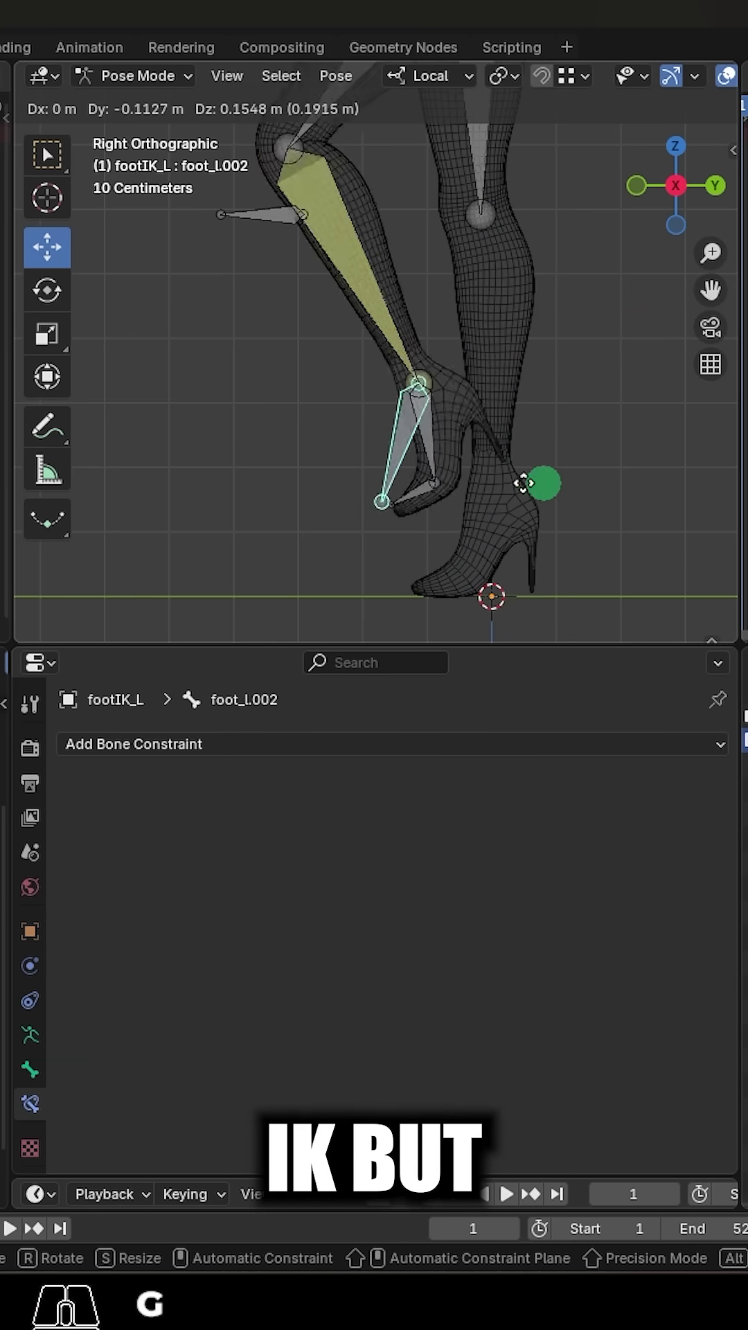
pyautogui.press('Escape')
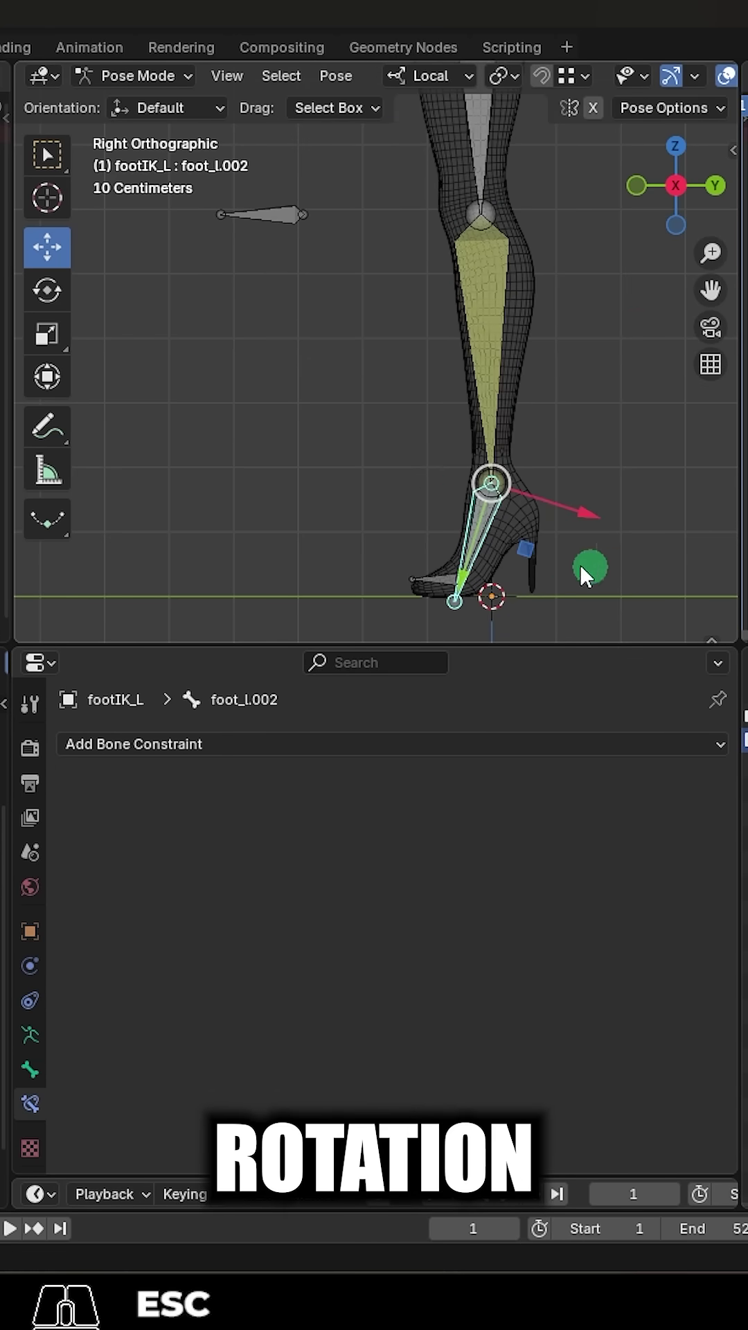
pyautogui.scroll(3, 580, 565)
pyautogui.keyDown('shift'); pyautogui.moveTo(580, 564); pyautogui.dragTo(434, 452, button='middle'); pyautogui.keyUp('shift')
pyautogui.keyDown('shift'); pyautogui.click(420, 438); pyautogui.keyUp('shift')
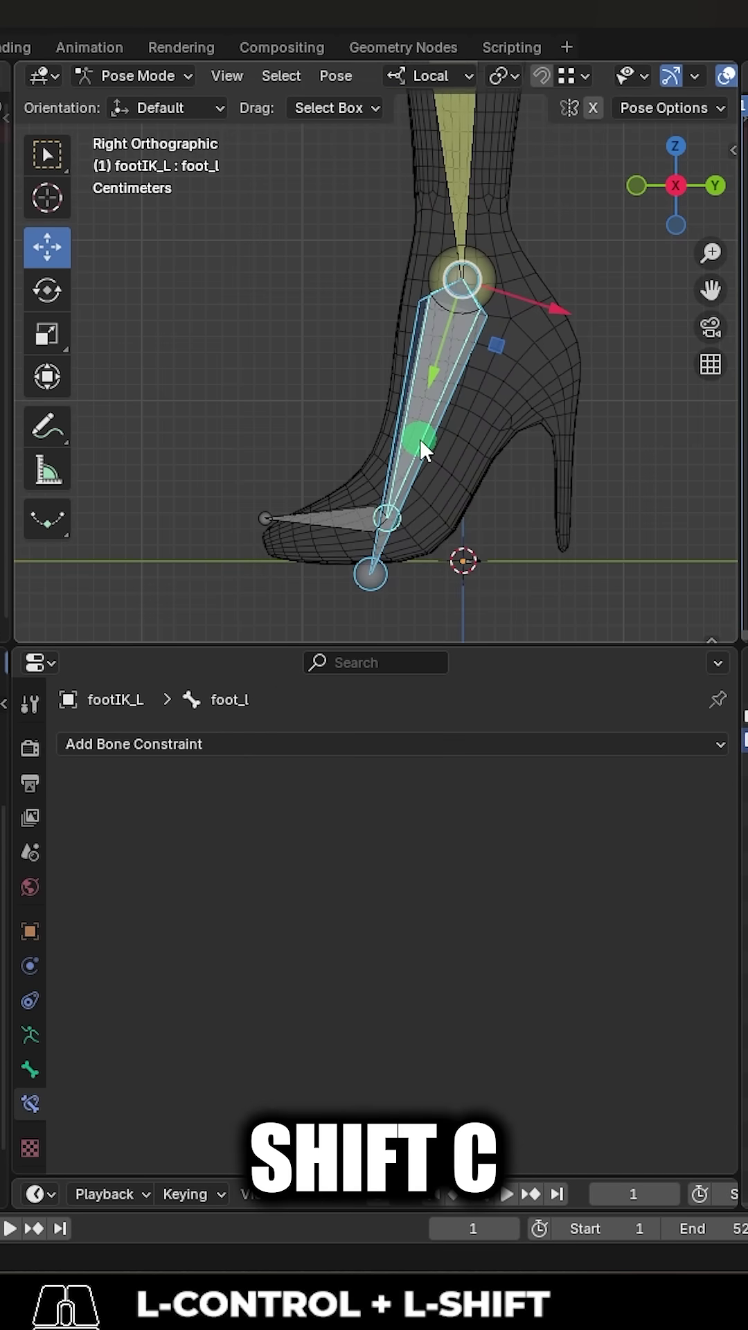
pyautogui.hotkey('ctrl', 'shift', 'c')
pyautogui.press('r')
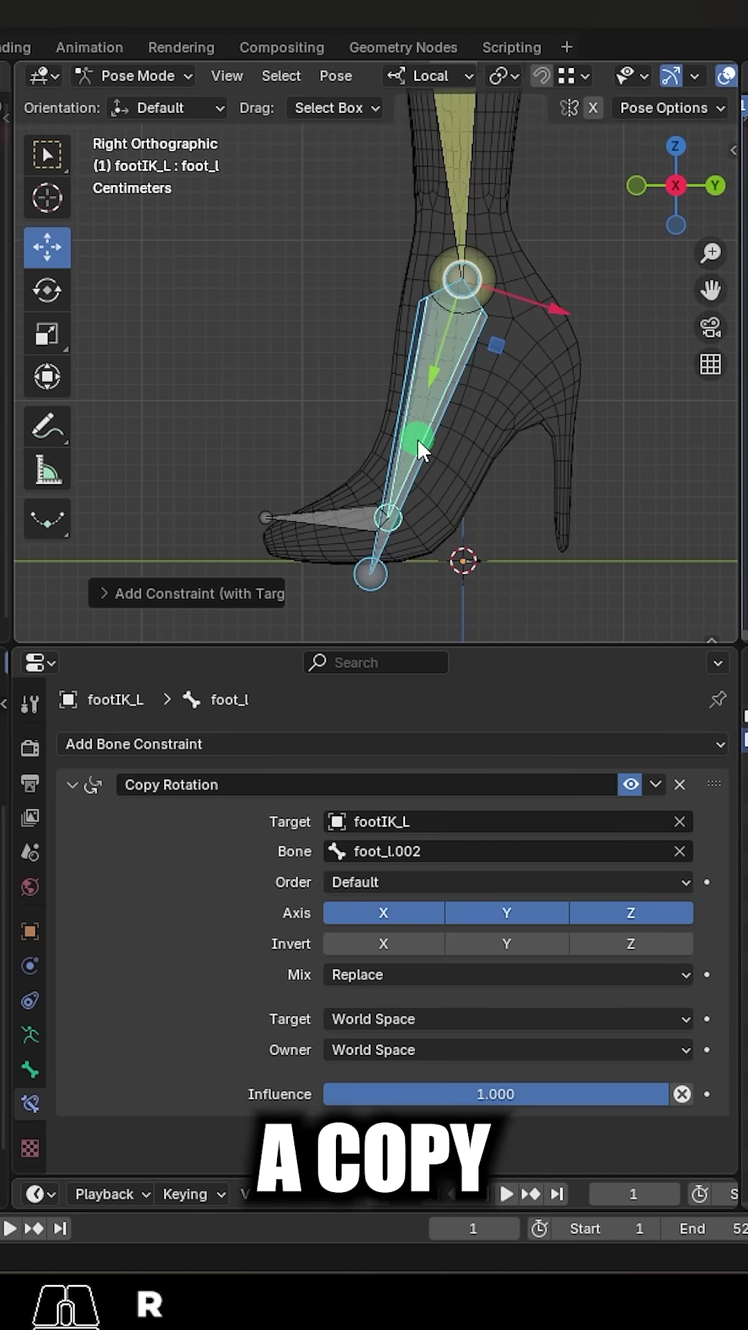
pyautogui.scroll(-3, 566, 564)
# - Move and rotate the foot control to check the foot turns with it
pyautogui.press('g')
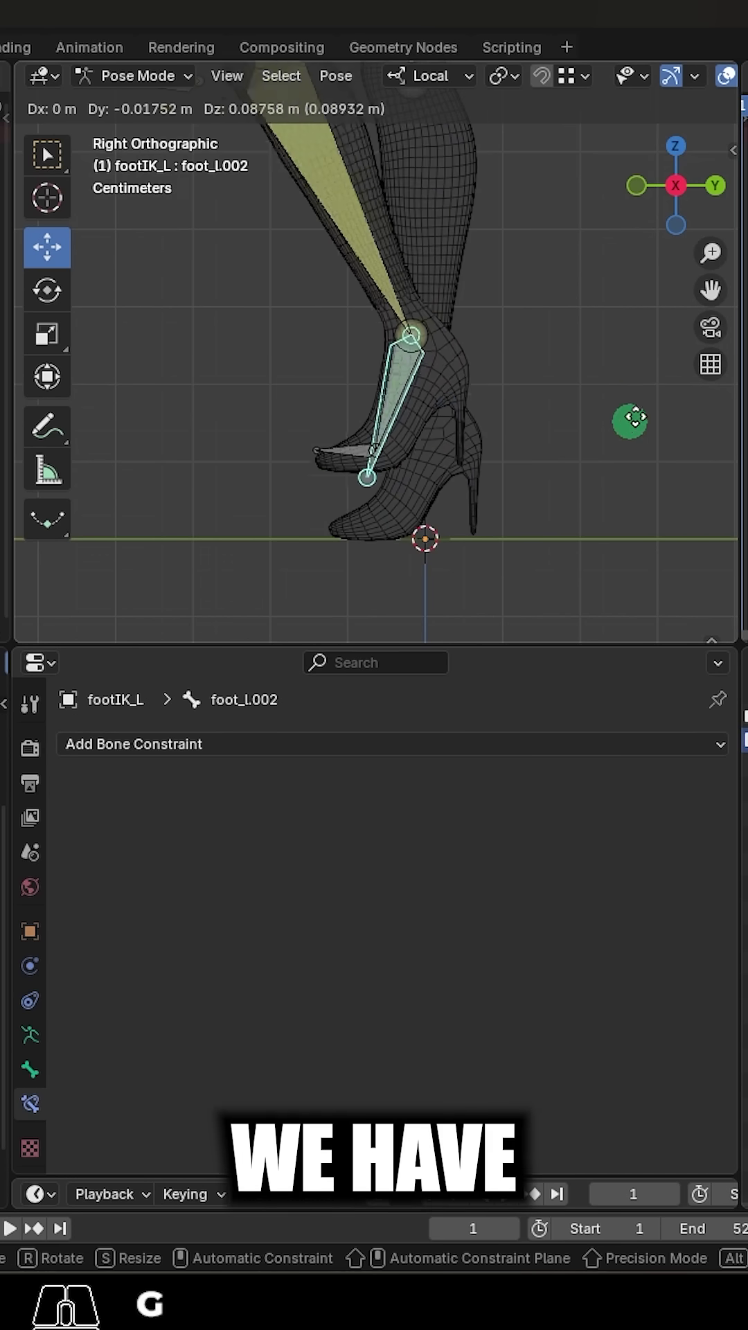
pyautogui.click(473, 416)
pyautogui.press('r')
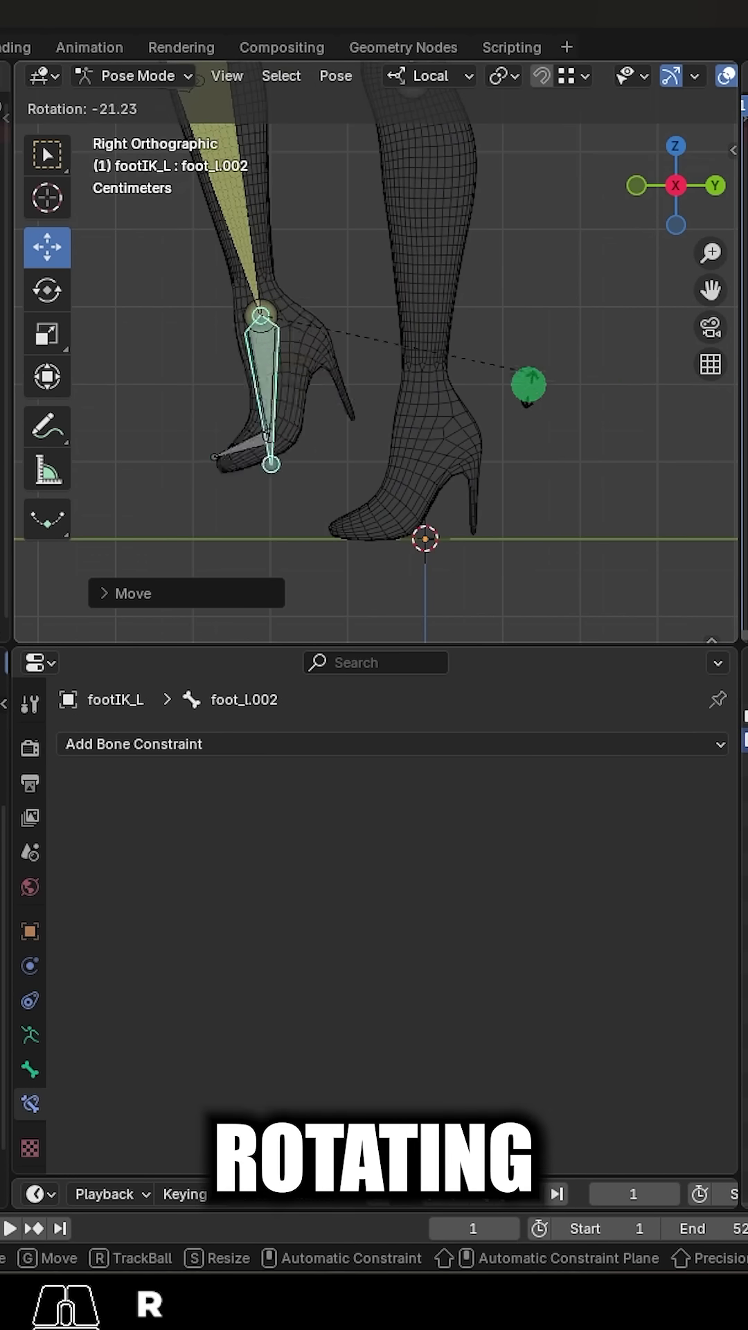
pyautogui.click(485, 378)
pyautogui.press('r')
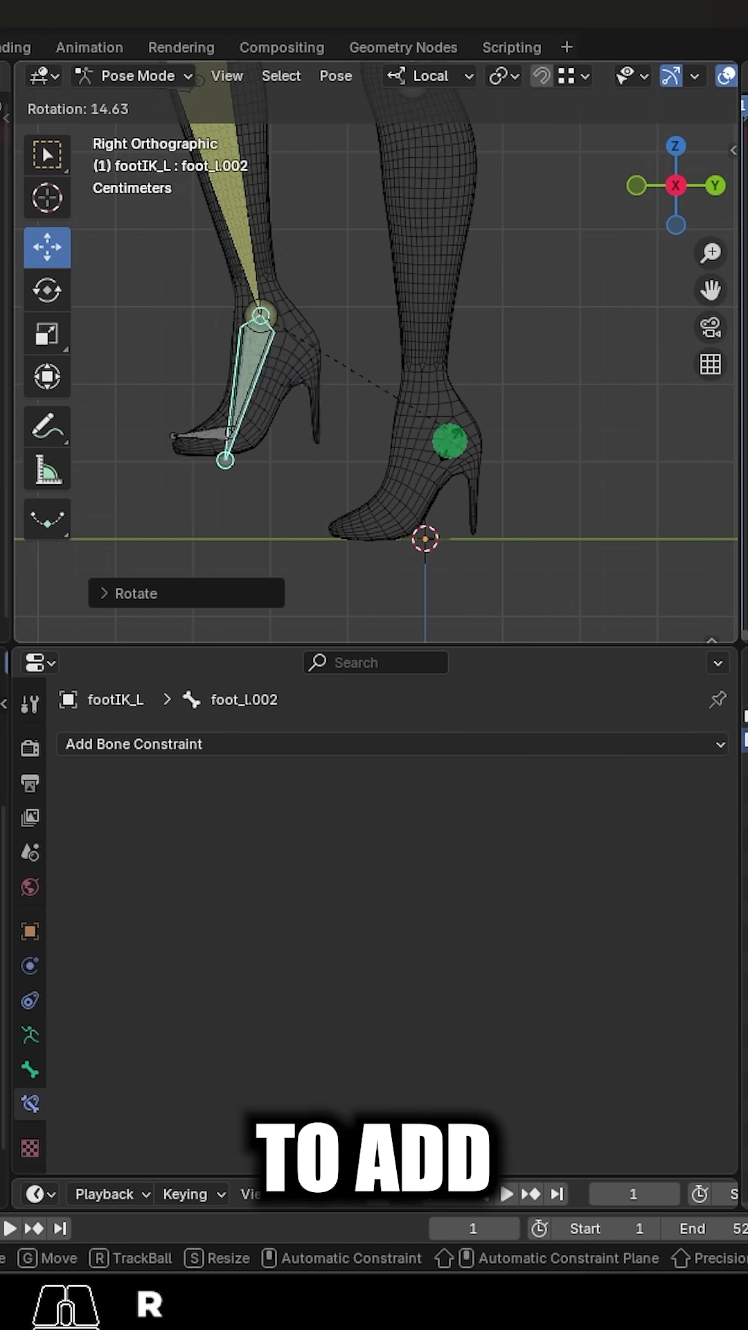
pyautogui.press('g')
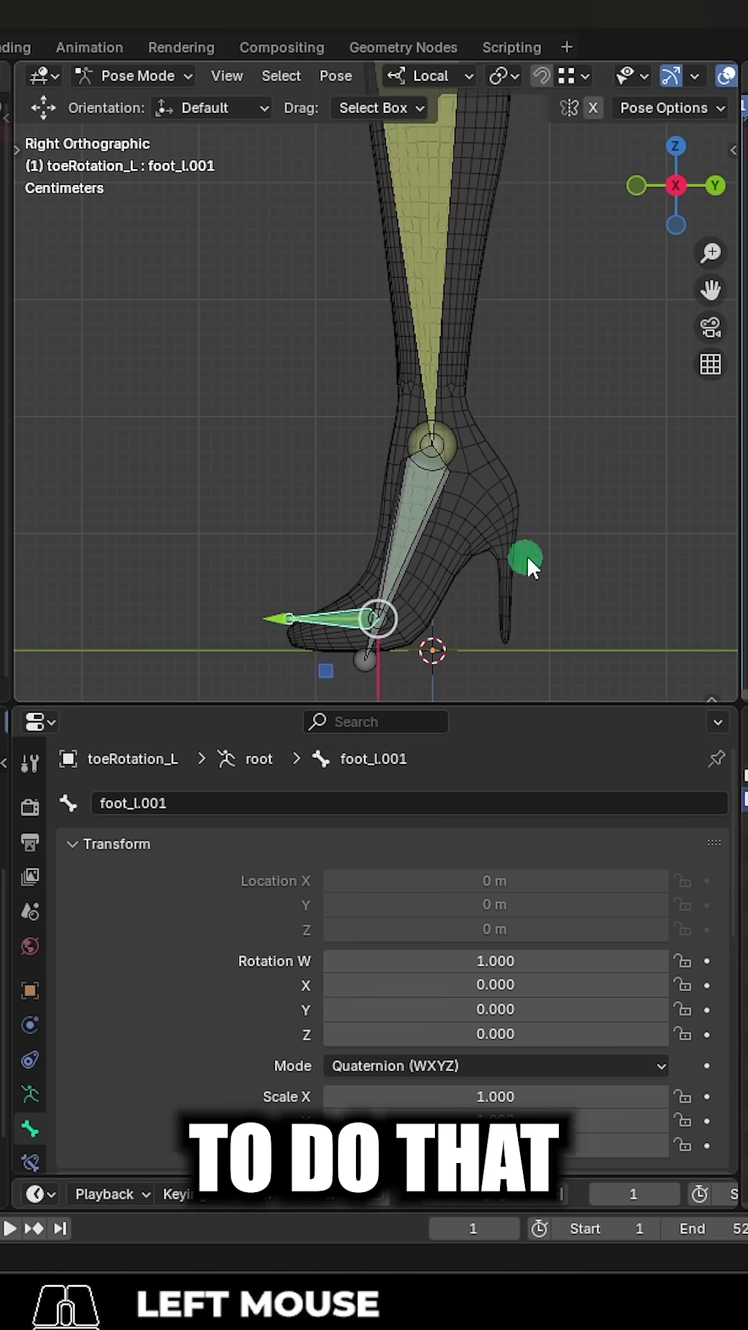
pyautogui.press('Tab')
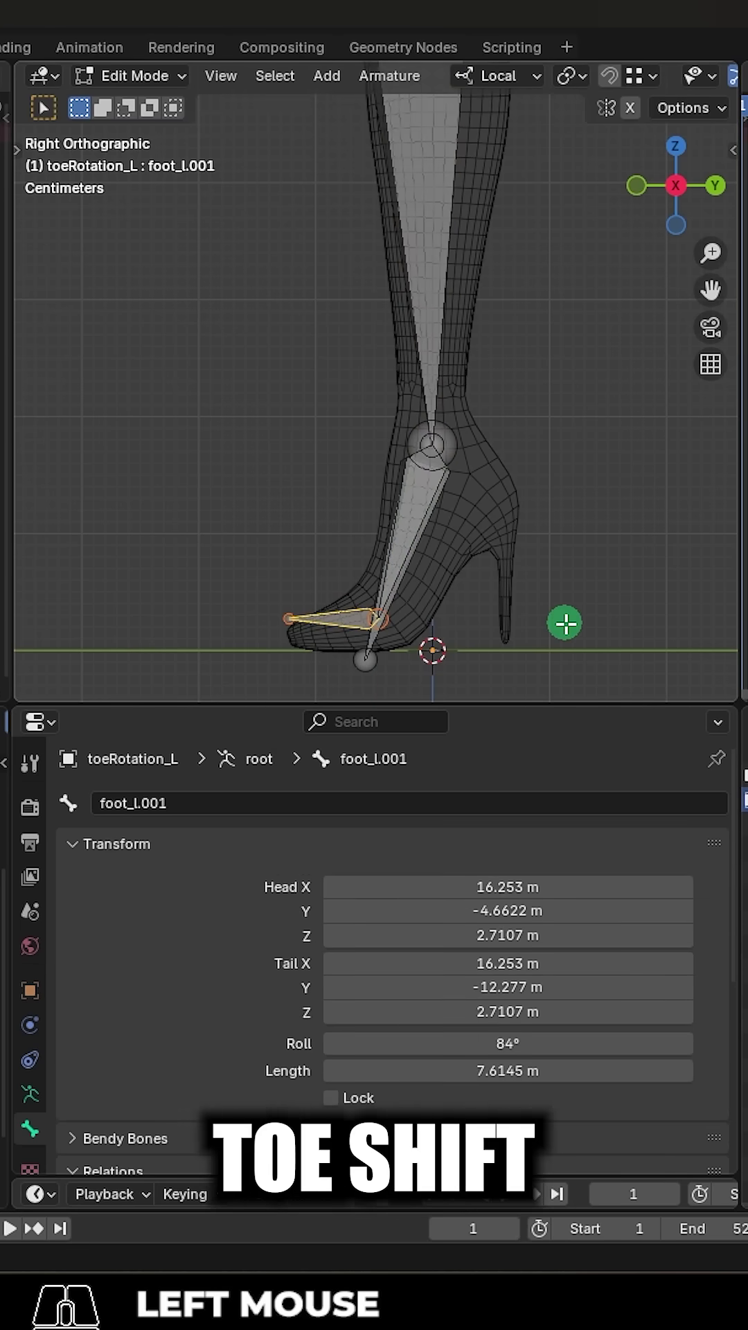
# - Duplicate and lengthen the toe bone, clear its parent, and name it toeRotation_L
pyautogui.hotkey('shift', 'd')
pyautogui.press('Return')
pyautogui.press('n')
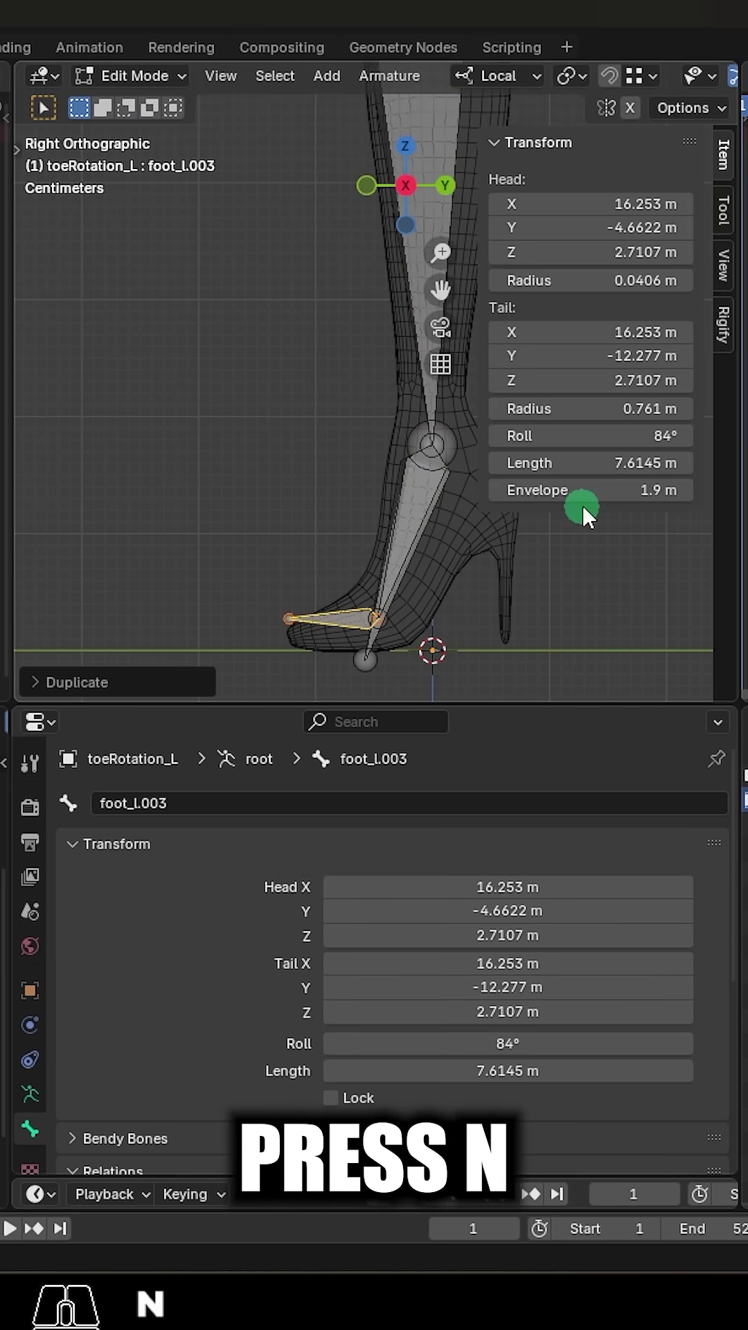
pyautogui.moveTo(592, 463); pyautogui.dragTo(625, 462)
pyautogui.press('n')
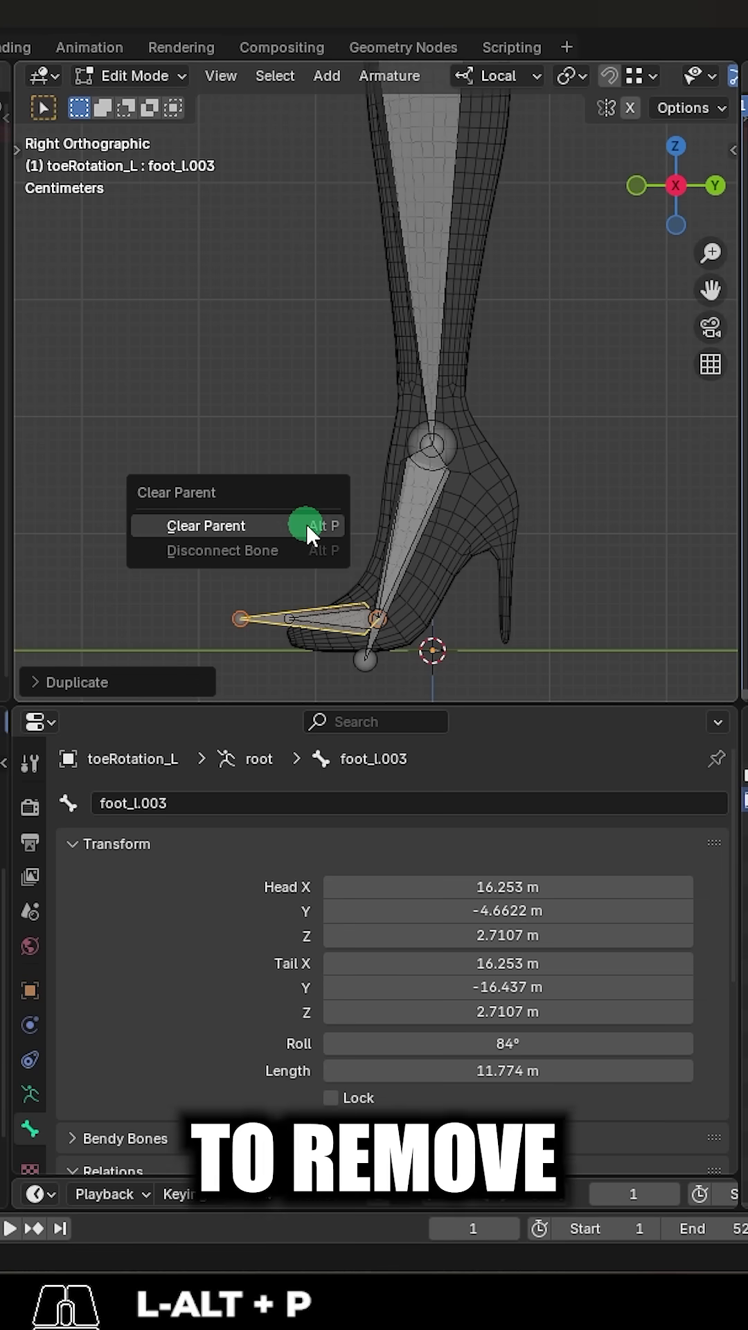
pyautogui.click(307, 526)
pyautogui.click(322, 810)
pyautogui.write('toeRotat')
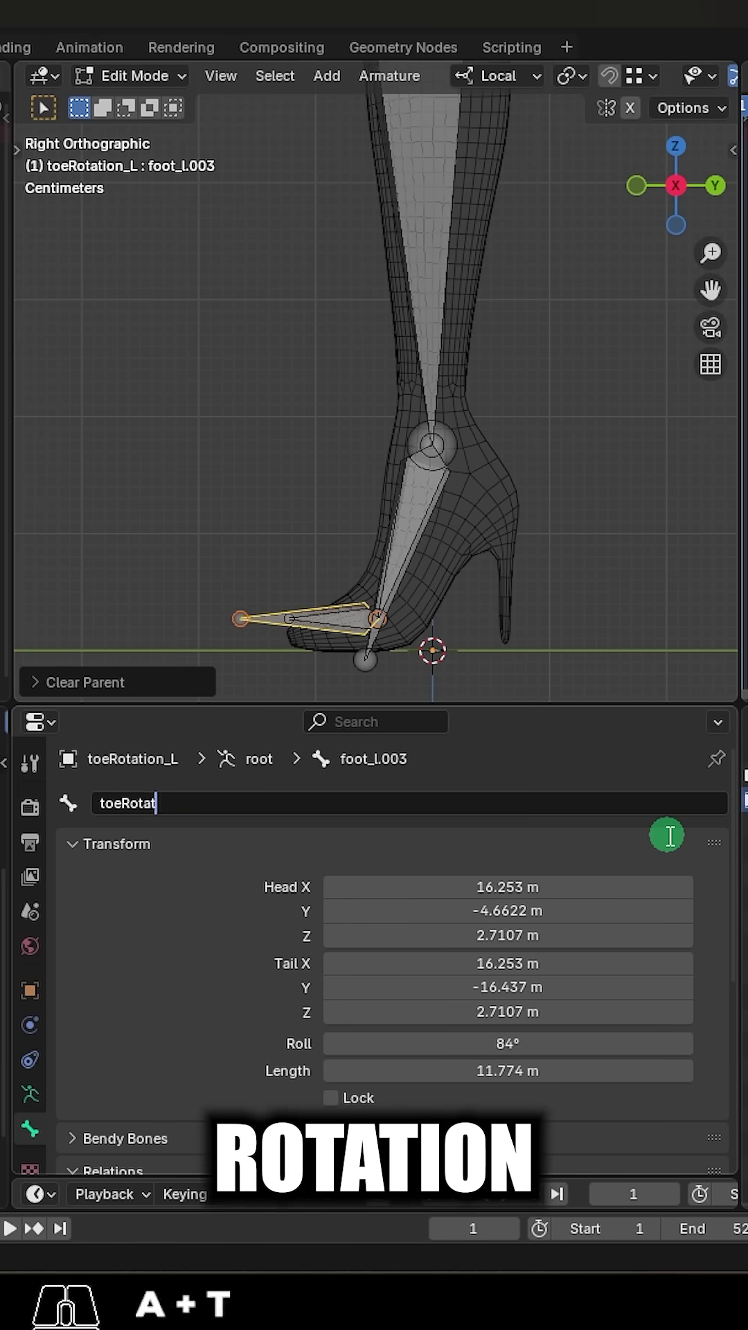
pyautogui.write('ion_L')
pyautogui.press('Return')
# - Extrude toePivot_L from foot_l, parent it to toeRotation_L, and parent footIK_L to toePivot_L
pyautogui.click(394, 627)
pyautogui.press('e')
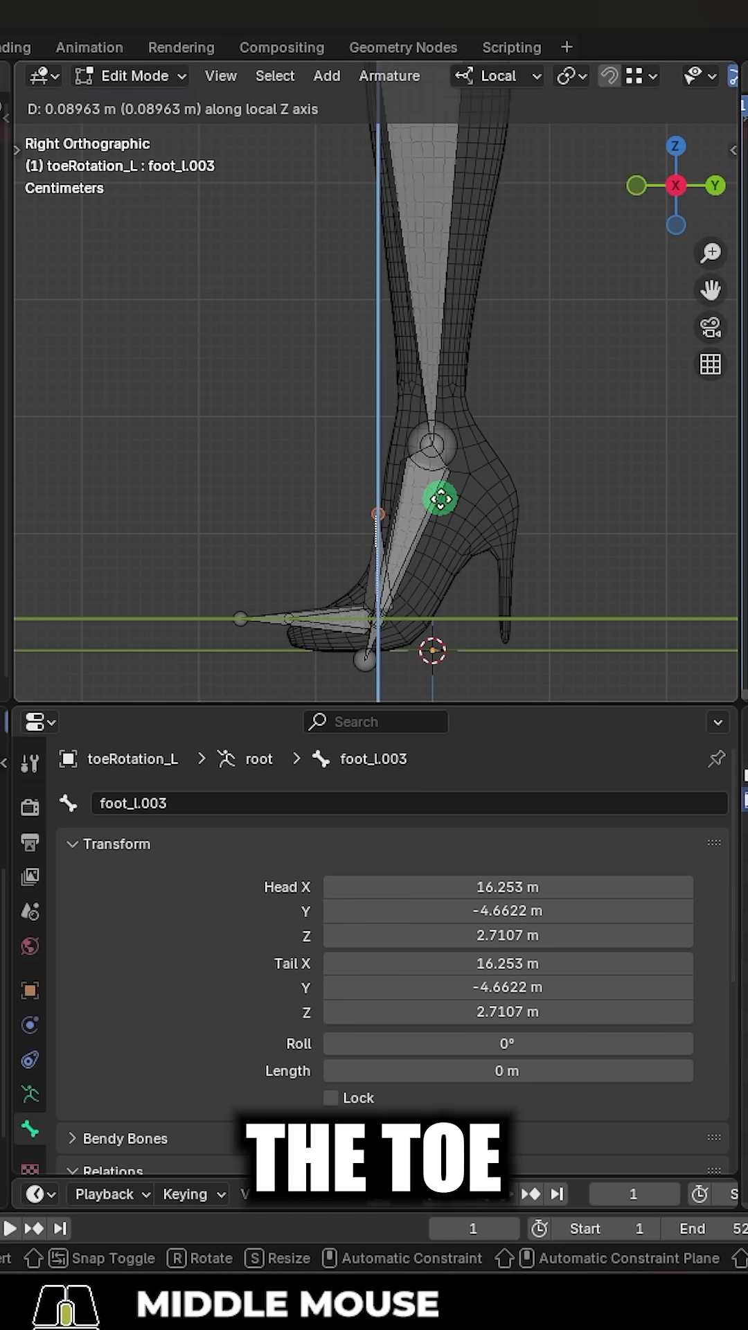
pyautogui.click(380, 521)
pyautogui.click(238, 802)
pyautogui.write('toePivot_L')
pyautogui.press('Return')
pyautogui.scroll(-5, 311, 941)
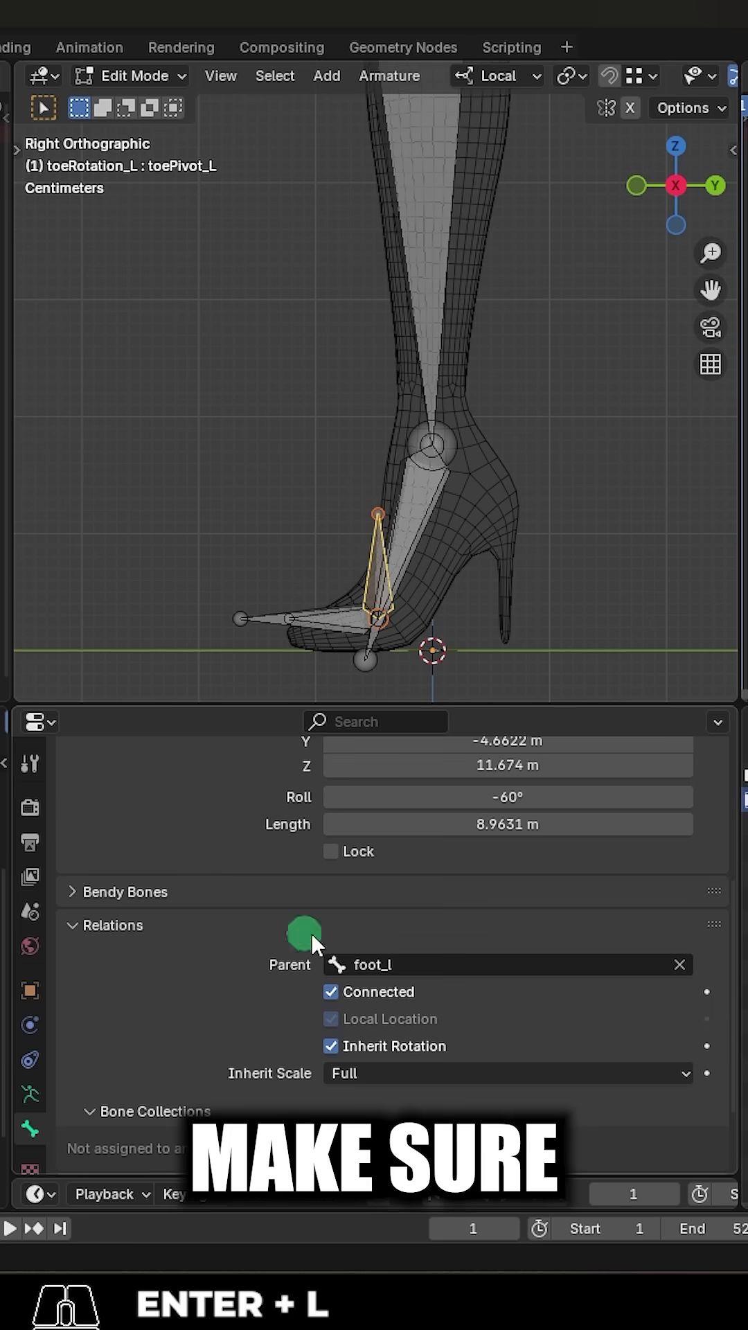
pyautogui.click(678, 968)
pyautogui.click(275, 594)
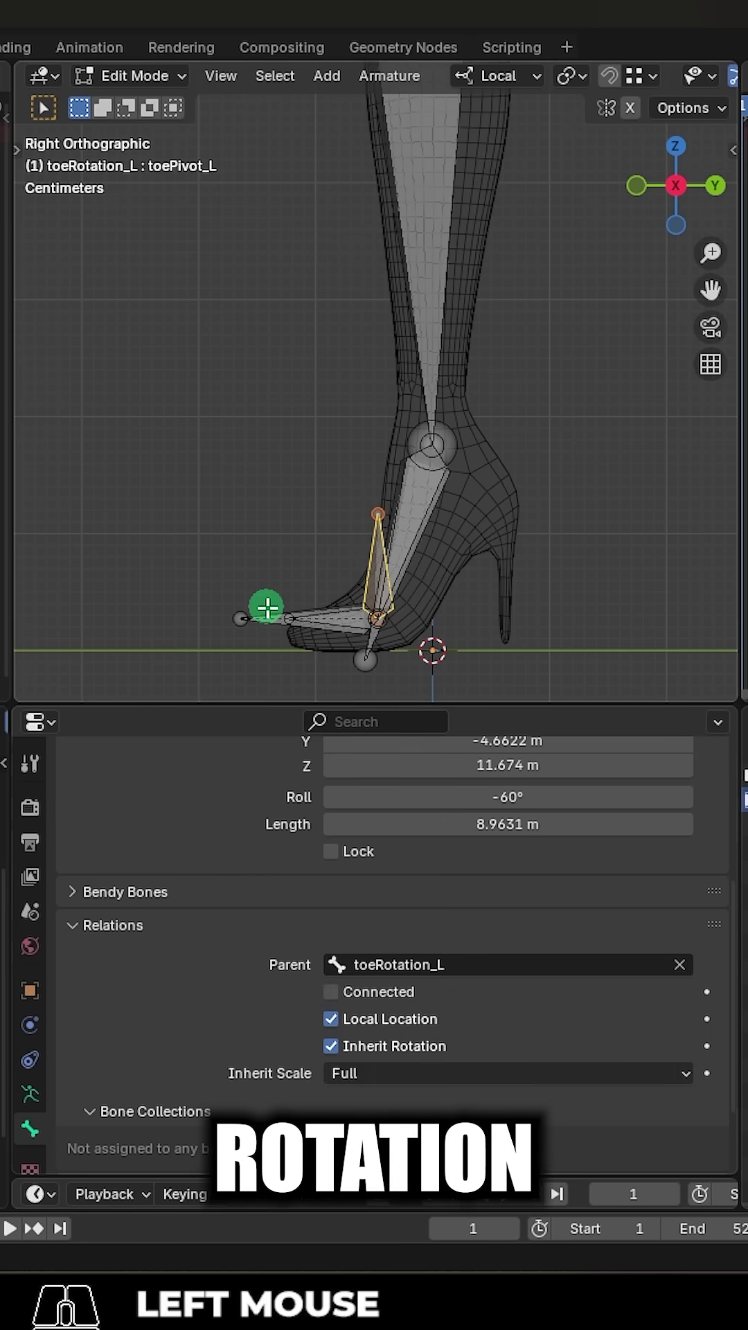
pyautogui.scroll(-7, 133, 948)
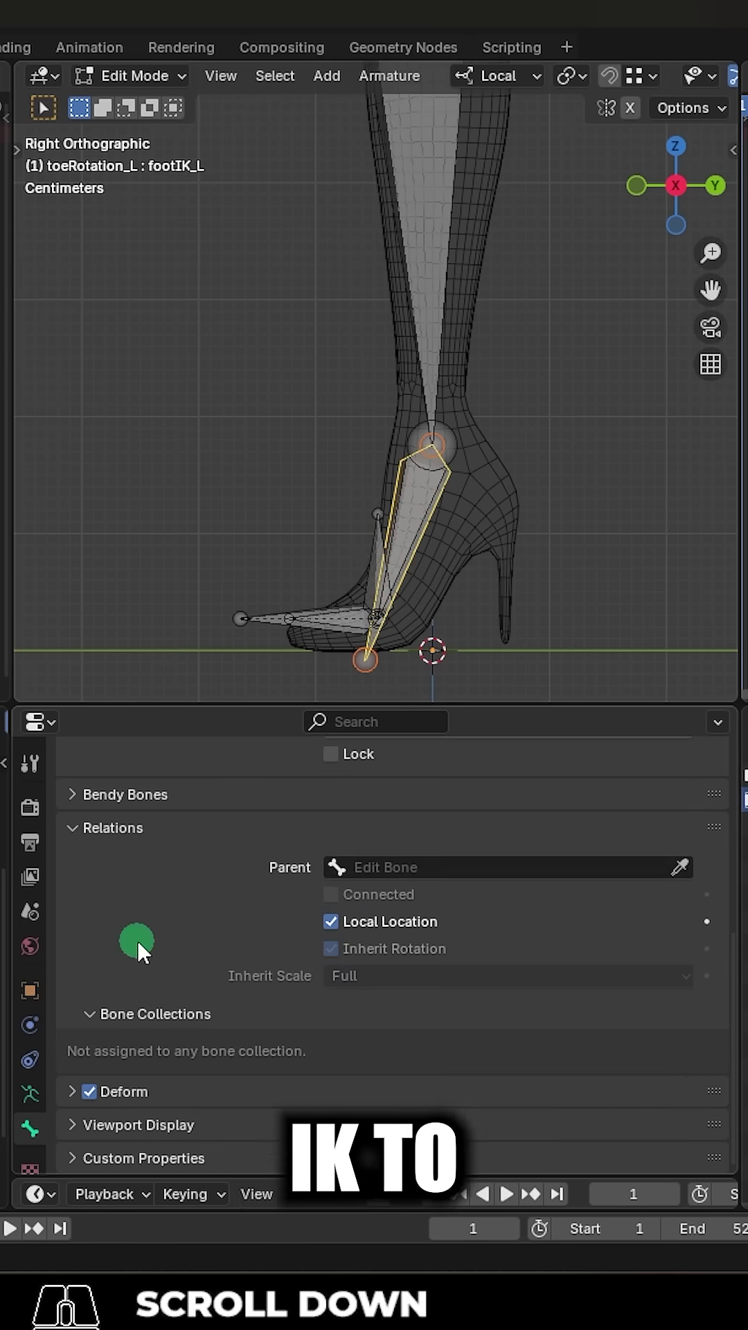
pyautogui.click(376, 536)
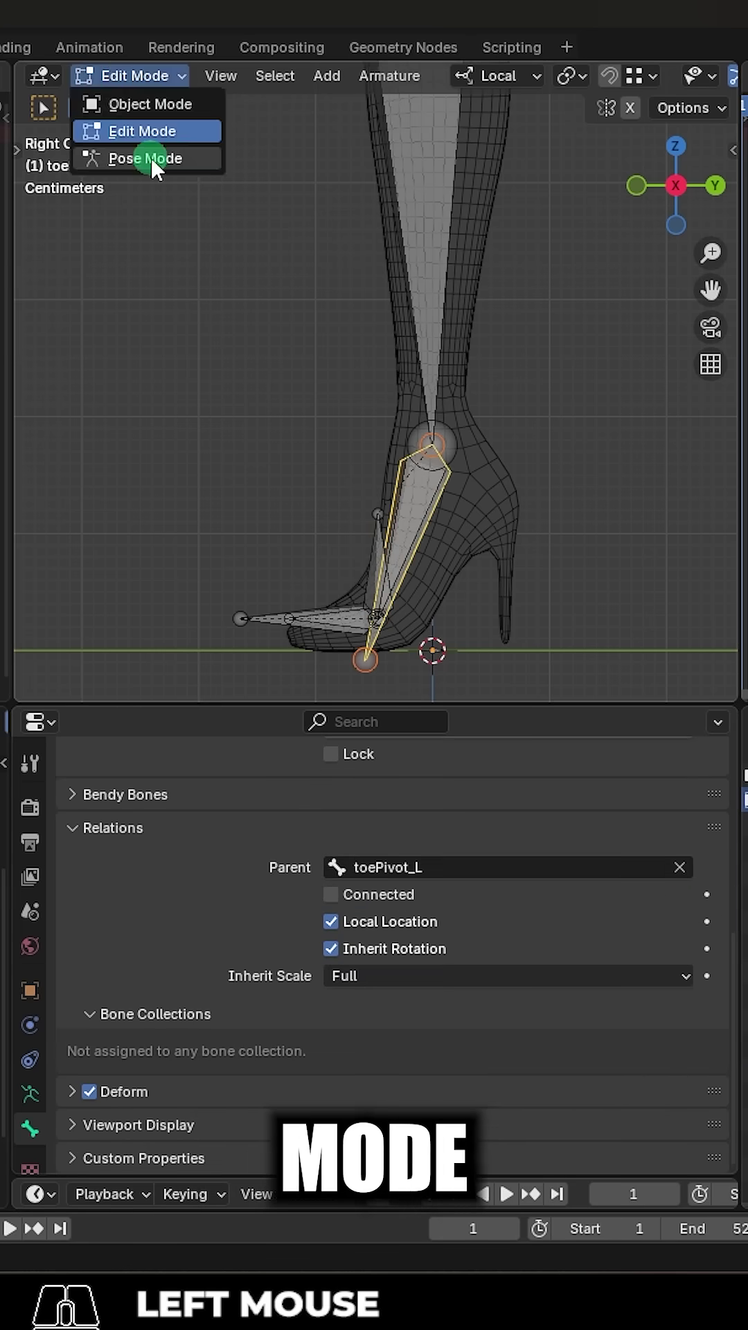
# - In Pose Mode, give the foot bone a Copy Rotation constraint from the toe bone
pyautogui.click(151, 156)
pyautogui.click(295, 614)
pyautogui.click(268, 623)
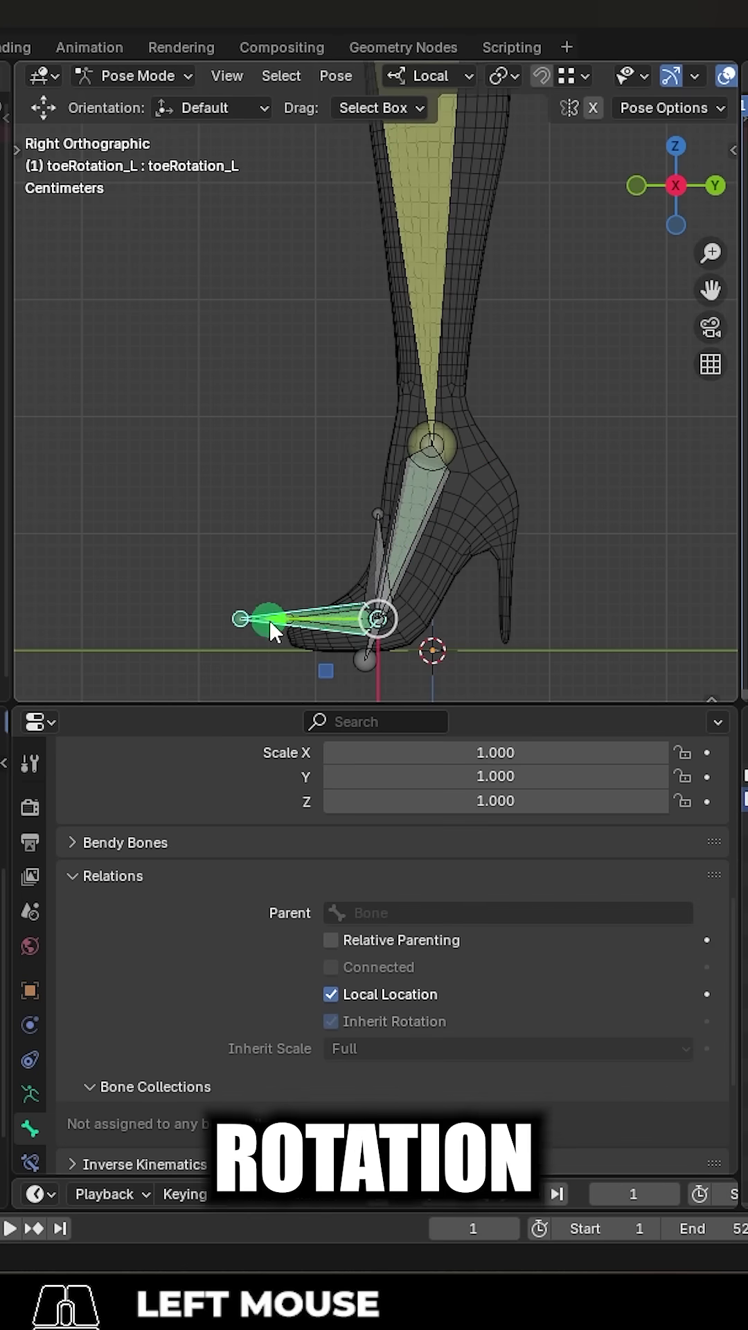
pyautogui.keyDown('shift'); pyautogui.click(329, 613); pyautogui.keyUp('shift')
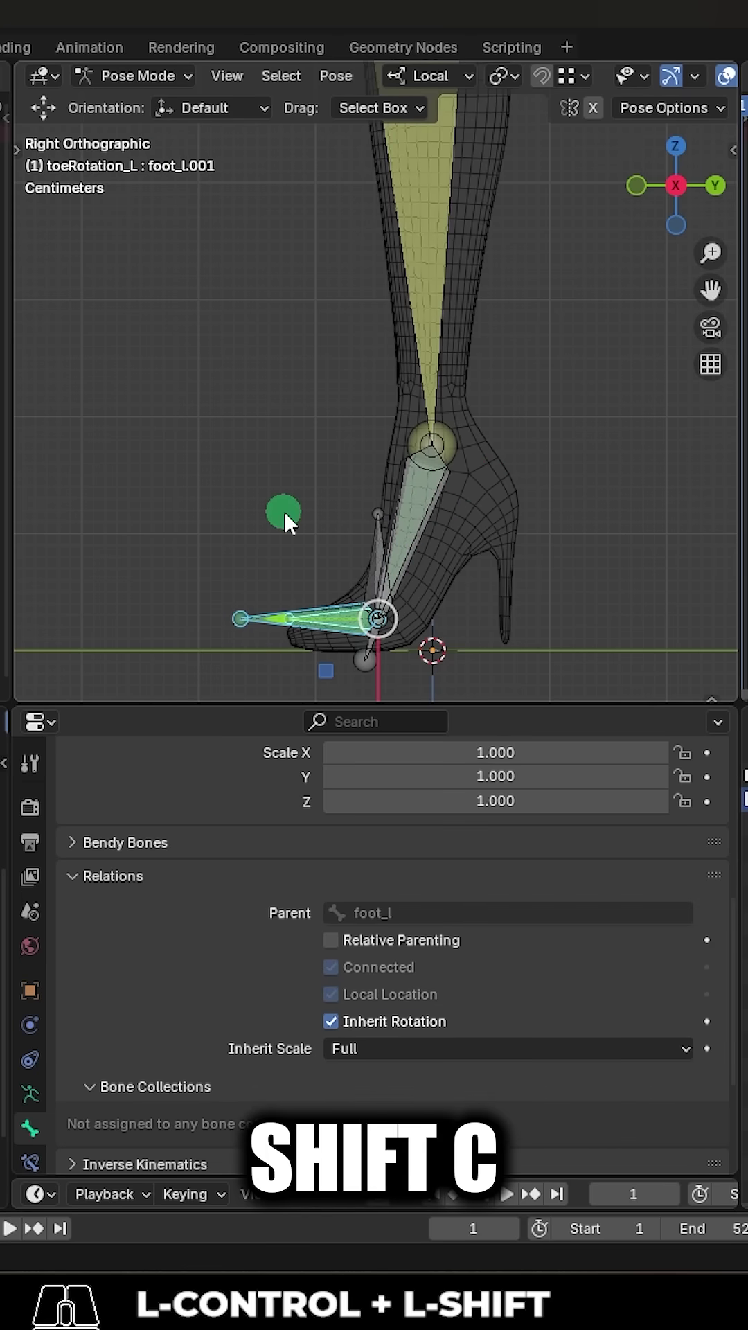
pyautogui.hotkey('ctrl', 'shift', 'c')
pyautogui.press('r')
# - Test-rotate toePivot_L, then start rotating toeRotation_L to check the foot tilts
pyautogui.press('pagedown')
pyautogui.scroll(2, 591, 530)
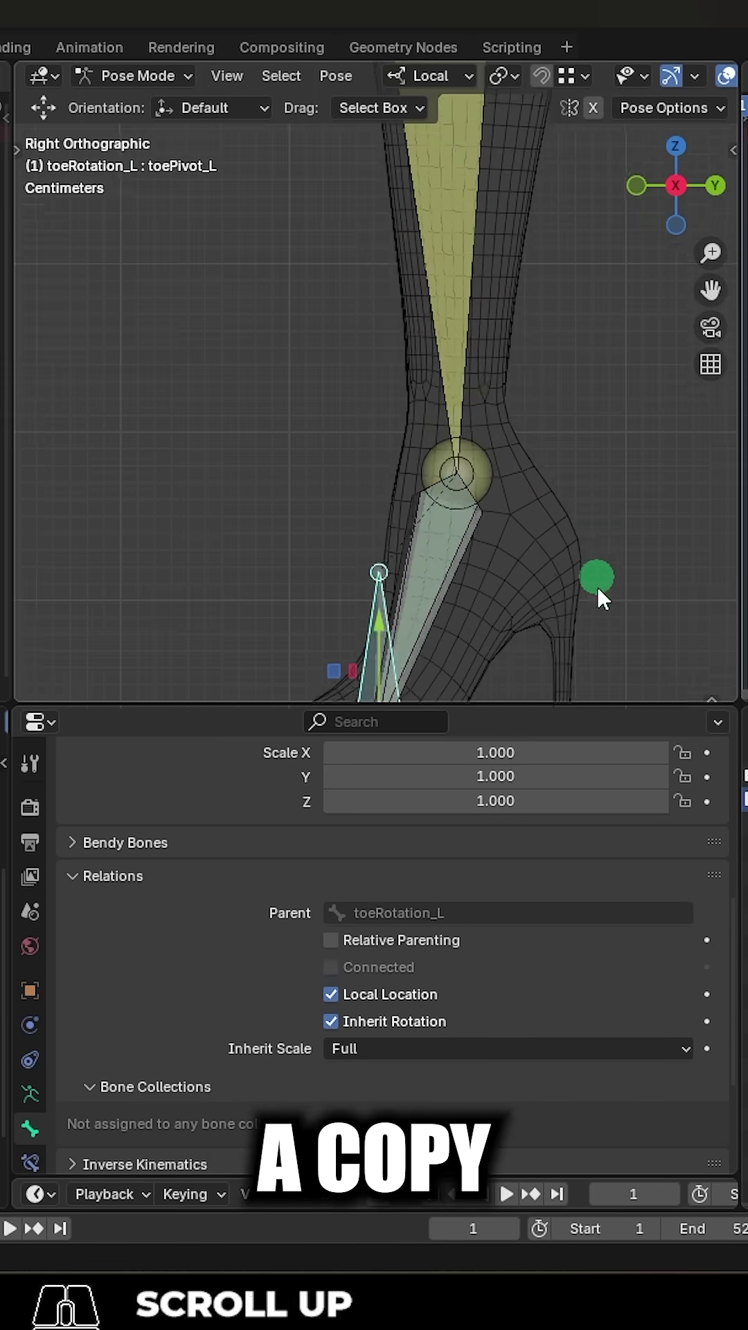
pyautogui.keyDown('shift'); pyautogui.moveTo(591, 530); pyautogui.dragTo(593, 469, button='middle'); pyautogui.keyUp('shift')
pyautogui.scroll(-2, 640, 463)
pyautogui.press('r')
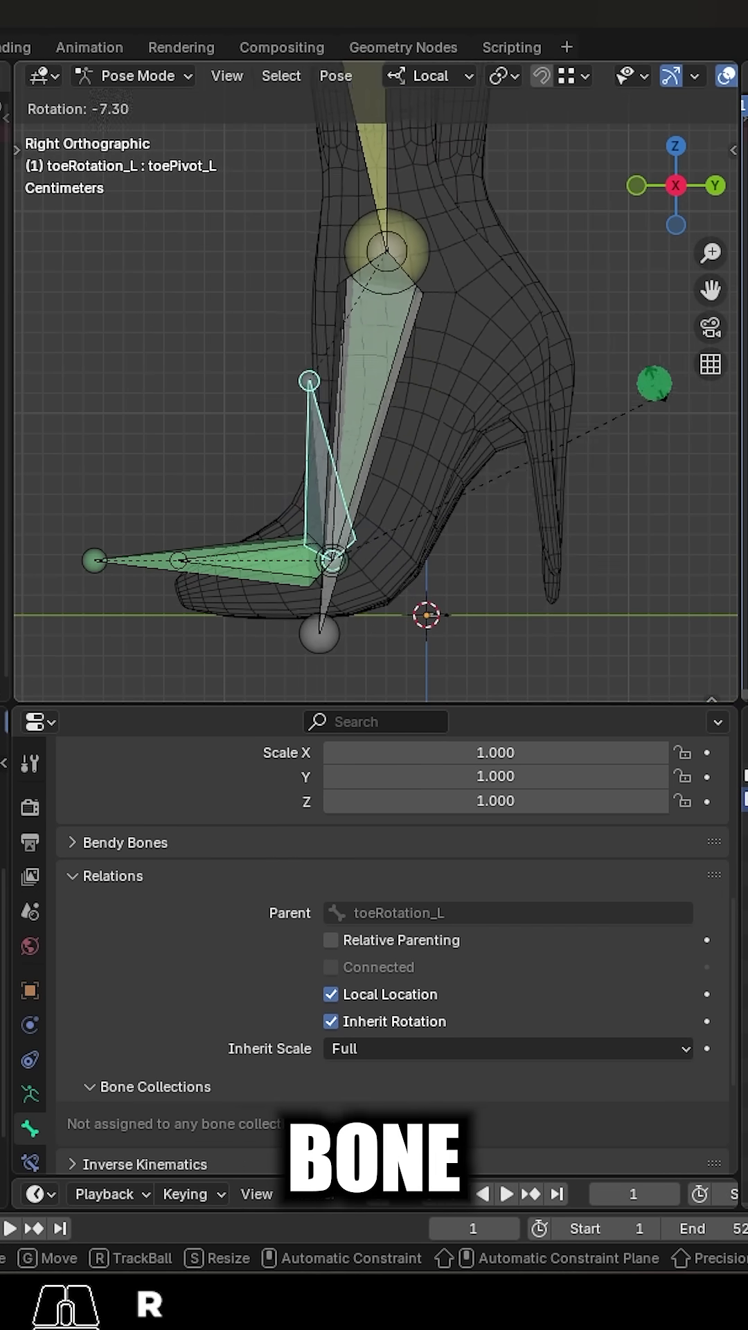
pyautogui.press('Escape')
pyautogui.click(126, 563)
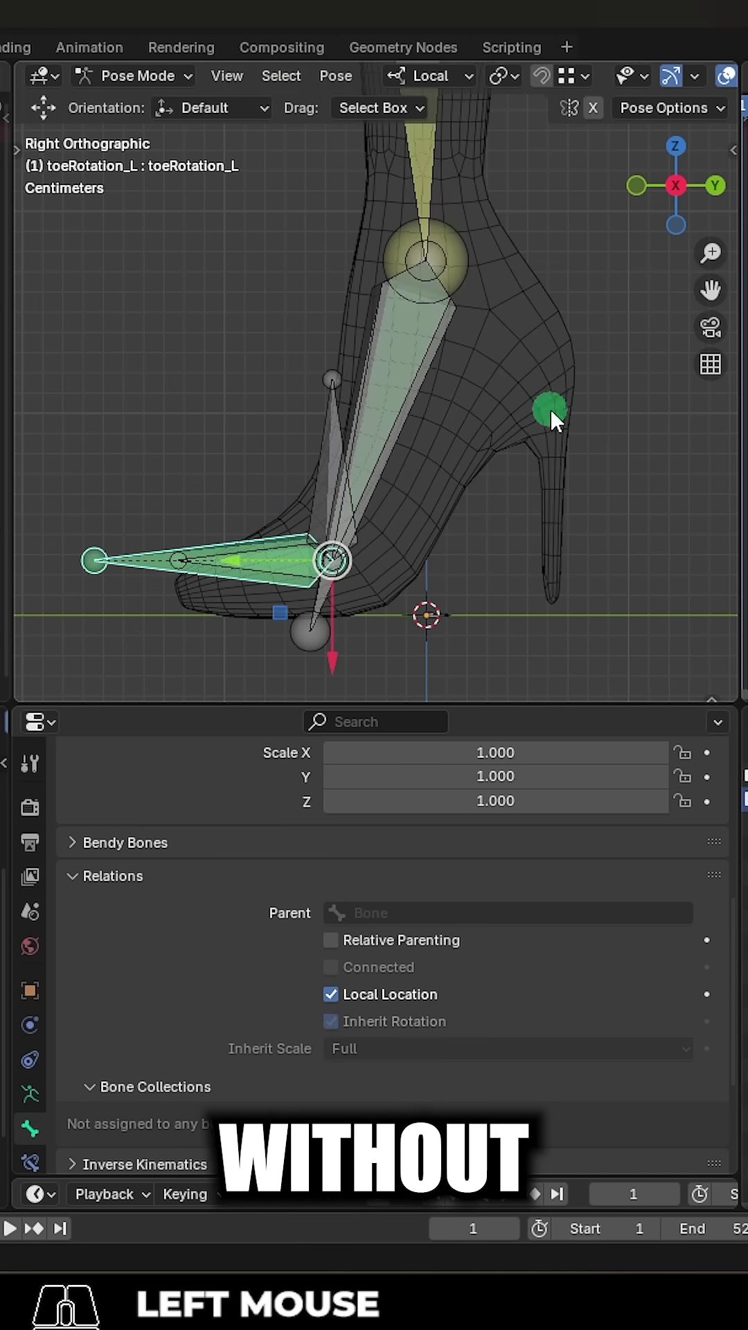
pyautogui.press('r')
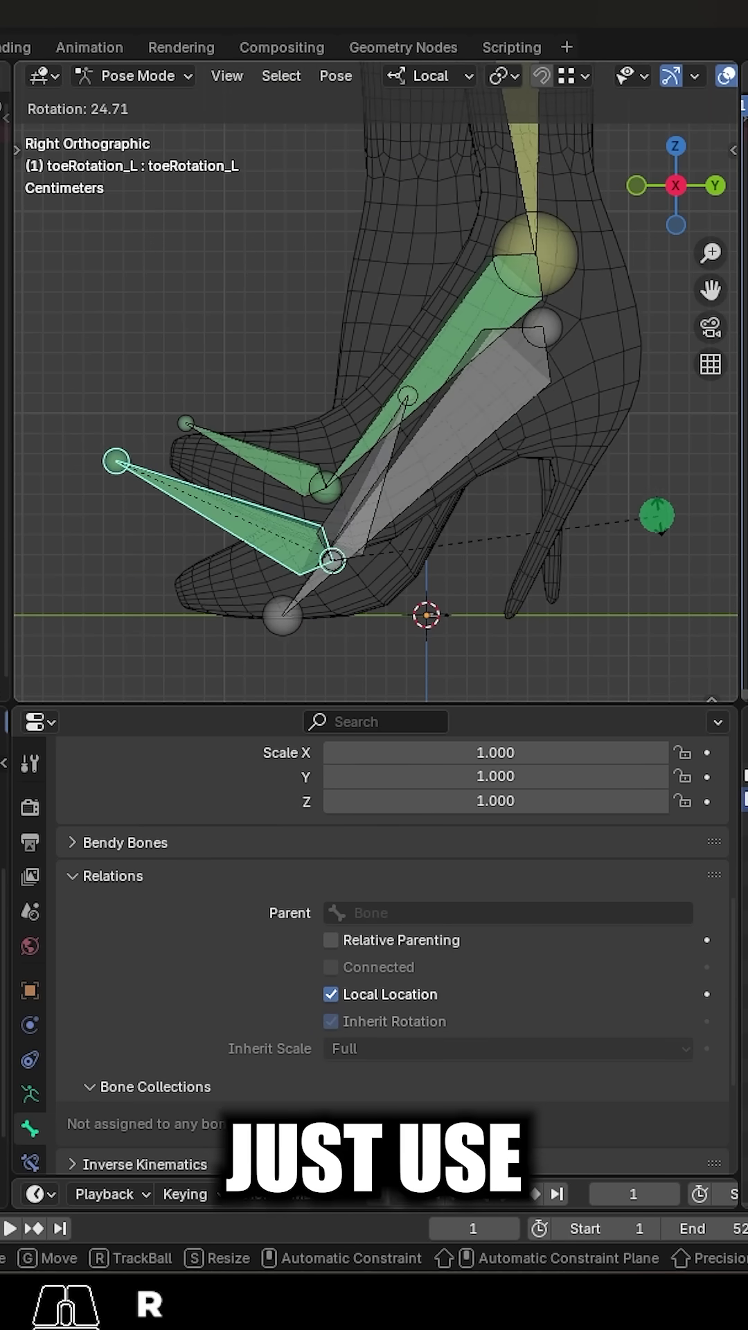
# - Confirm the toe tilt and move the controller in side view to lift the leg
pyautogui.click(489, 577)
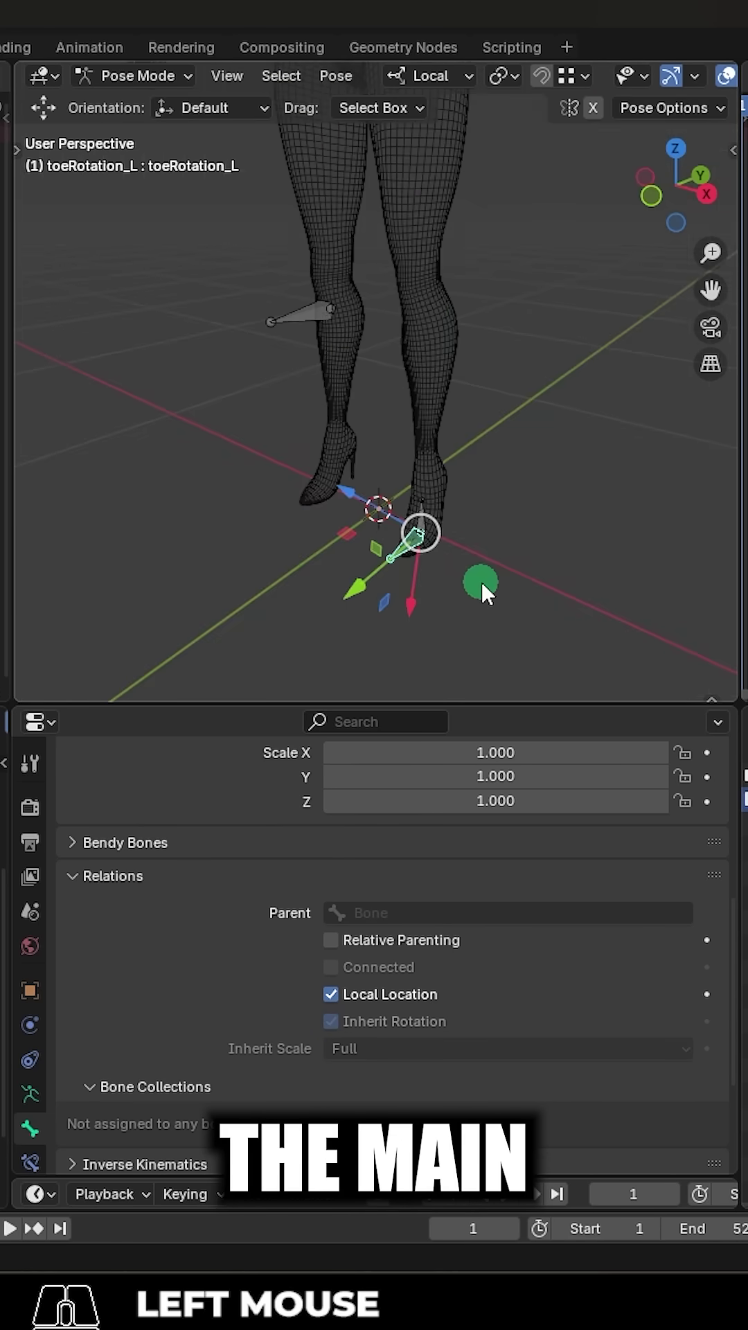
pyautogui.press('g')
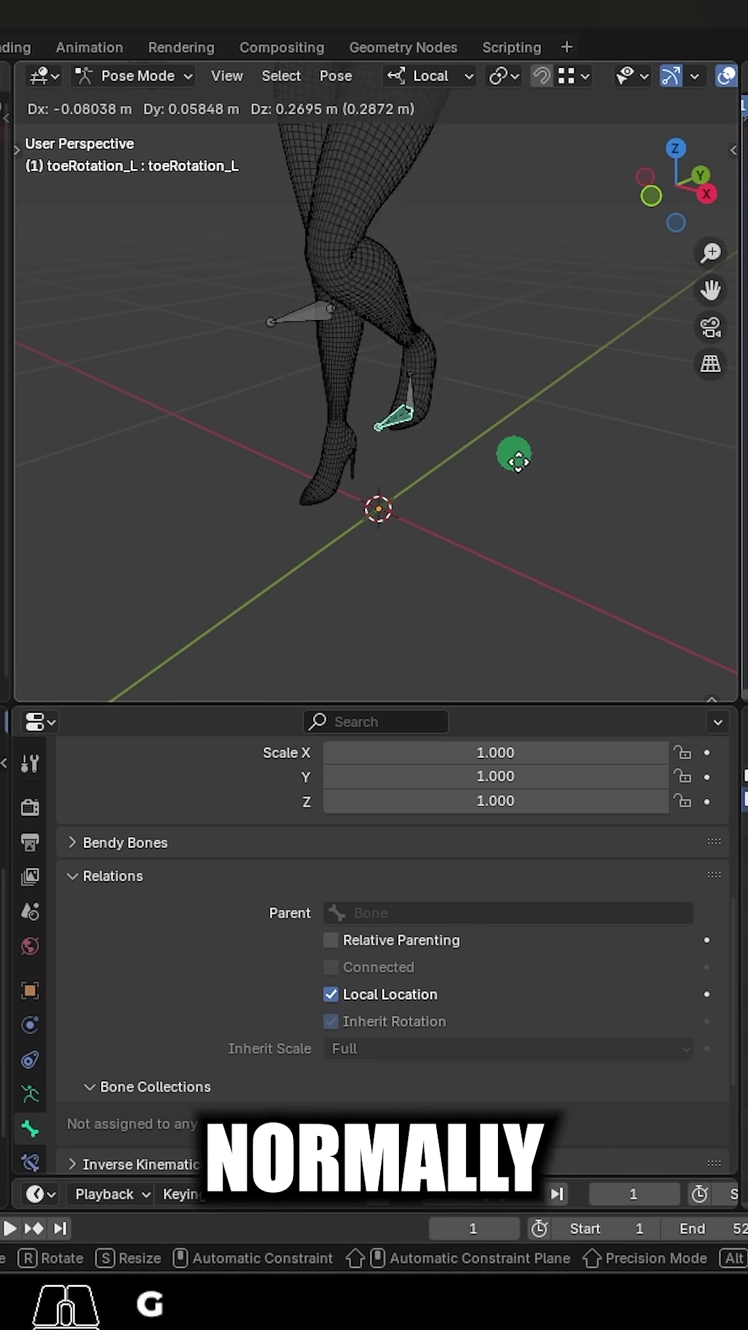
pyautogui.press('Escape')
pyautogui.press('KP_3')
pyautogui.press('g')
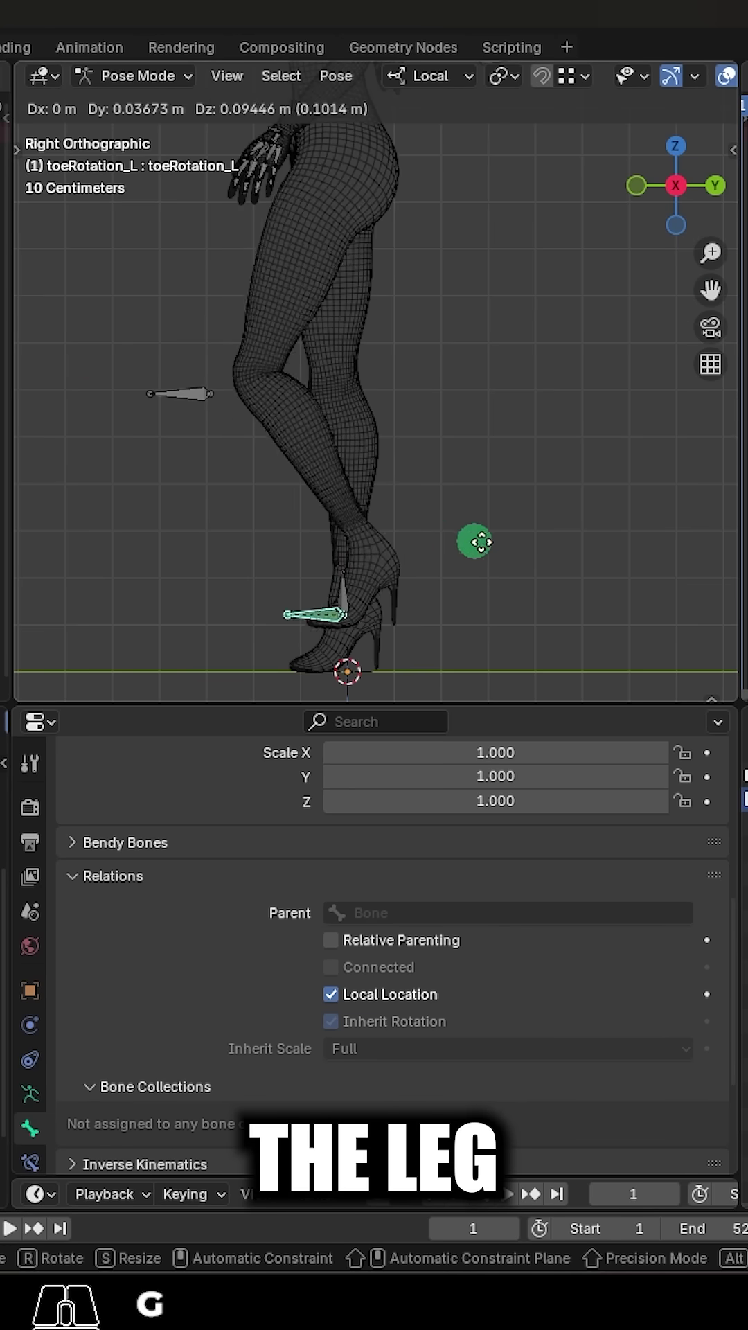
pyautogui.click(535, 547)
# - Keep moving and rotating toeRotation_L to raise the leg with a bent knee and pointed foot
pyautogui.press('r')
pyautogui.click(406, 377)
pyautogui.press('g')
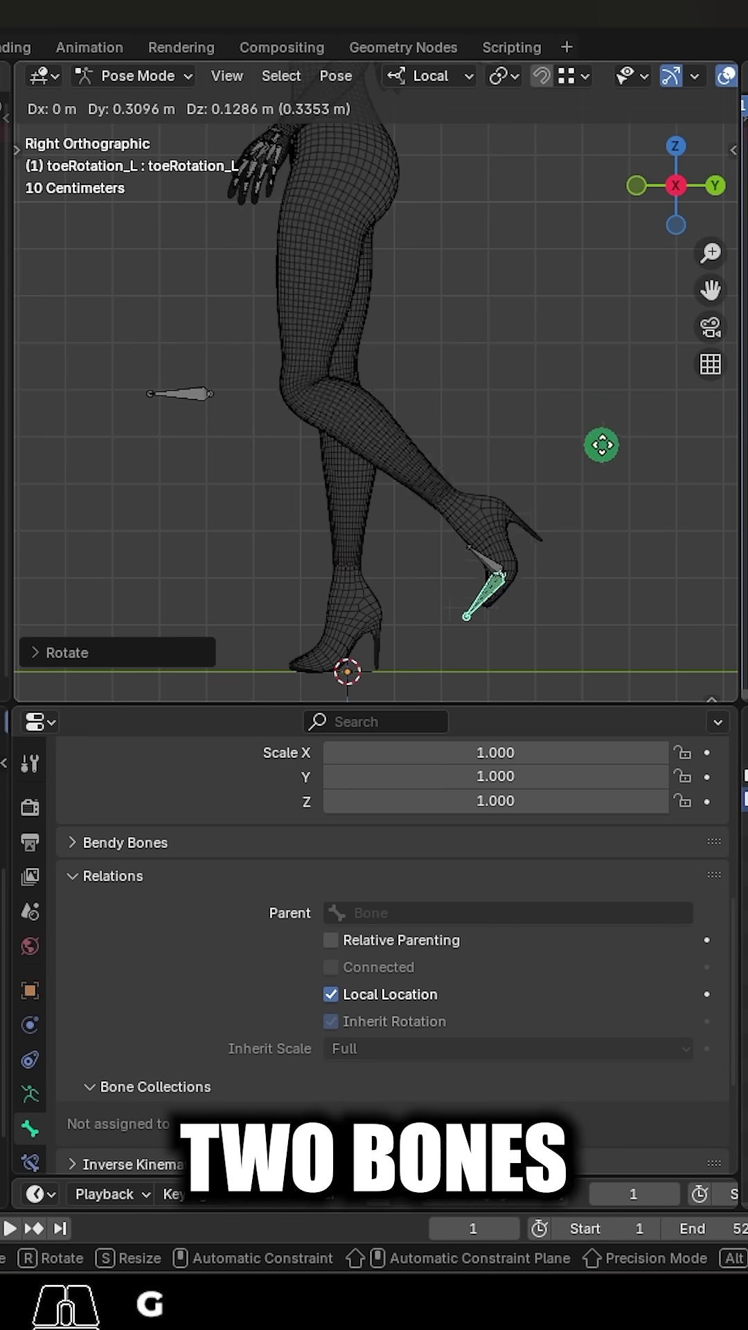
pyautogui.click(617, 344)
pyautogui.press('r')
pyautogui.press('Escape')
pyautogui.press('g')
pyautogui.click(537, 798)
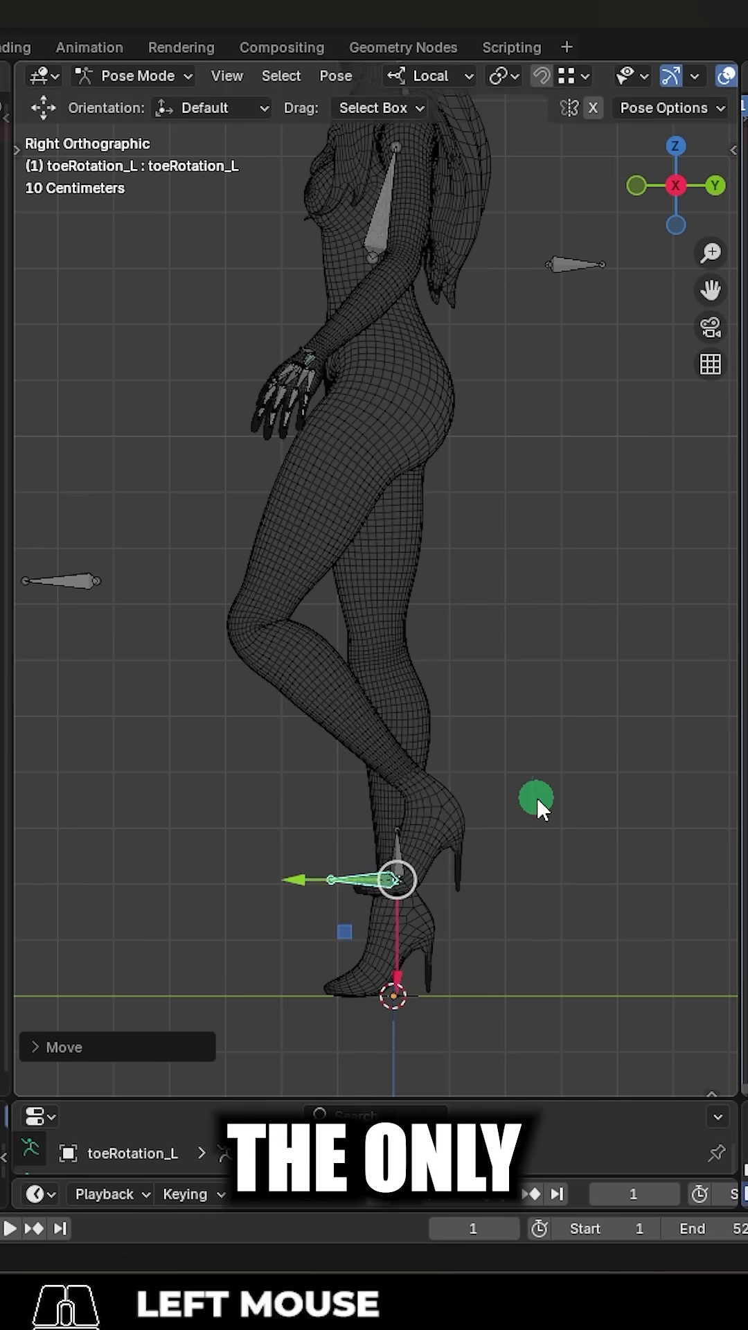
pyautogui.press('r')
pyautogui.click(431, 653)
pyautogui.press('g')
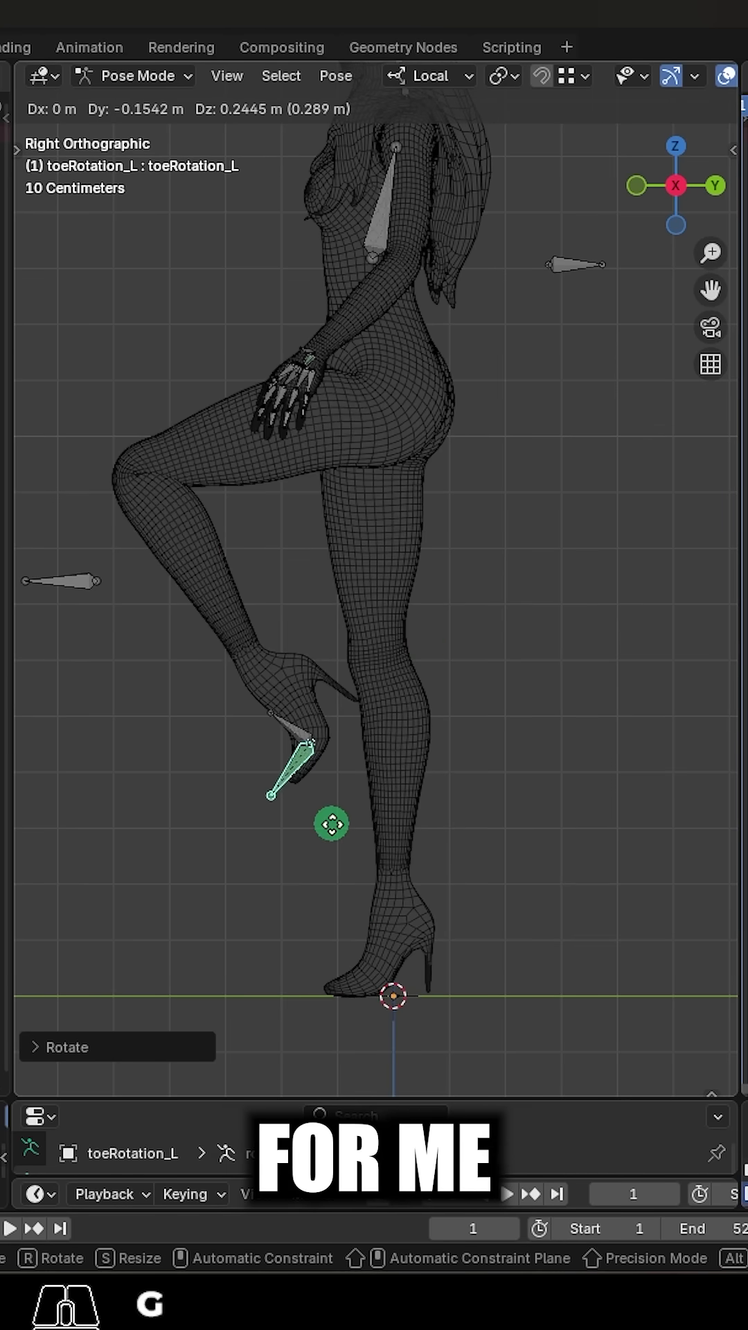